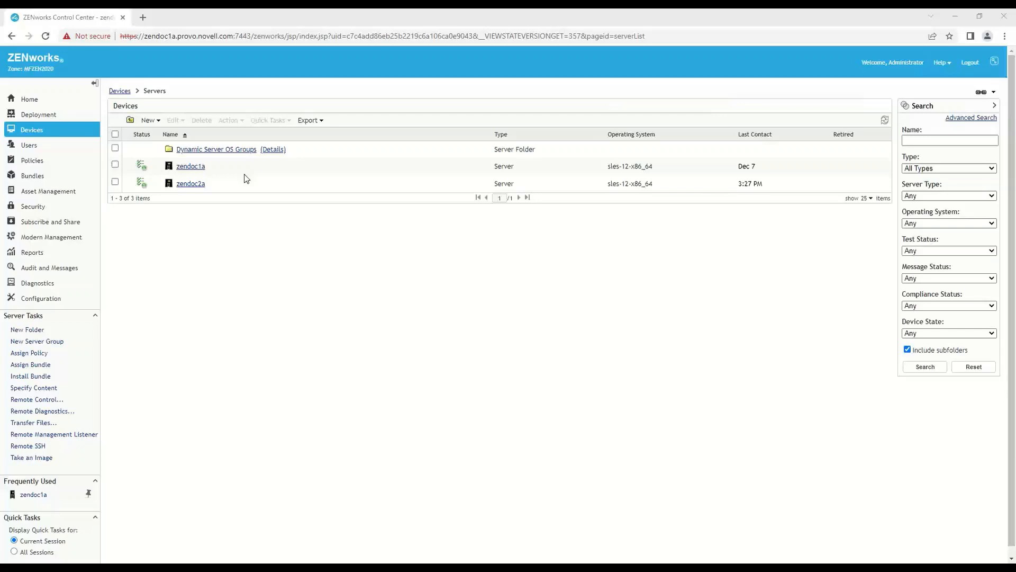
- Review the managed workstations and the zone's existing patches, patch policies, and patch and security dashboards
{"action": "left_click", "coordinate": [122, 92]}
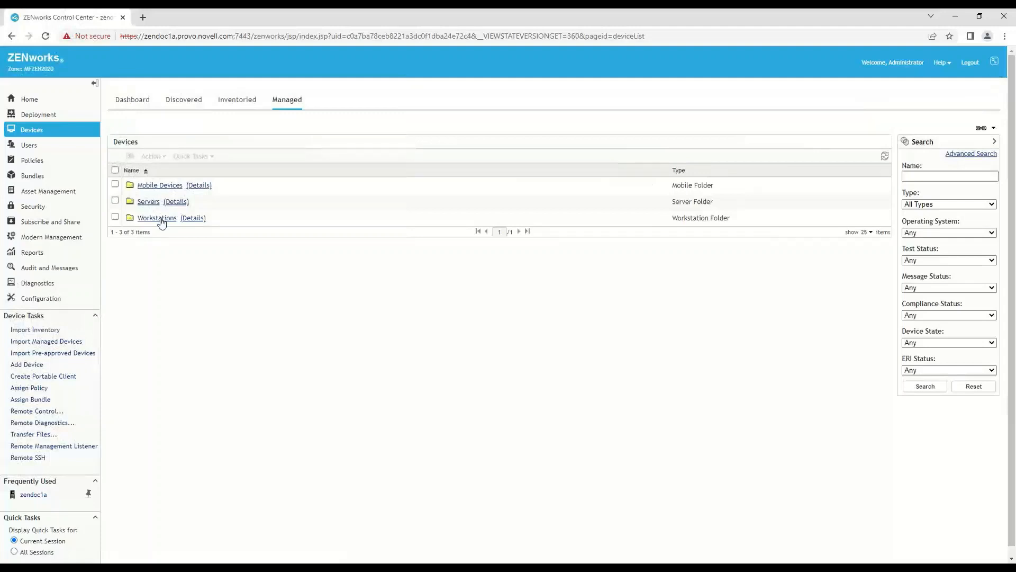
{"action": "left_click", "coordinate": [160, 219]}
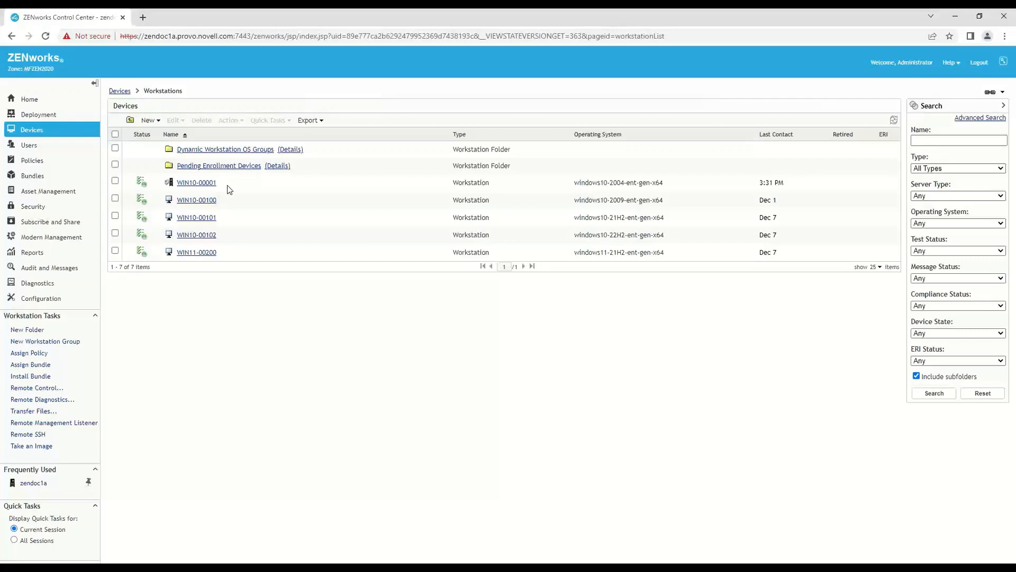
{"action": "left_click", "coordinate": [50, 211]}
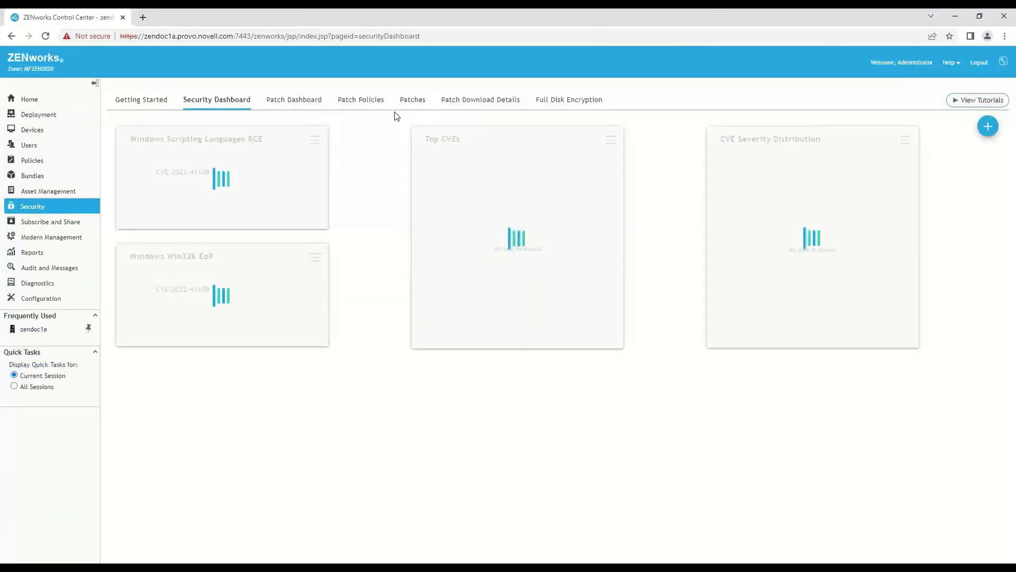
{"action": "left_click", "coordinate": [408, 102]}
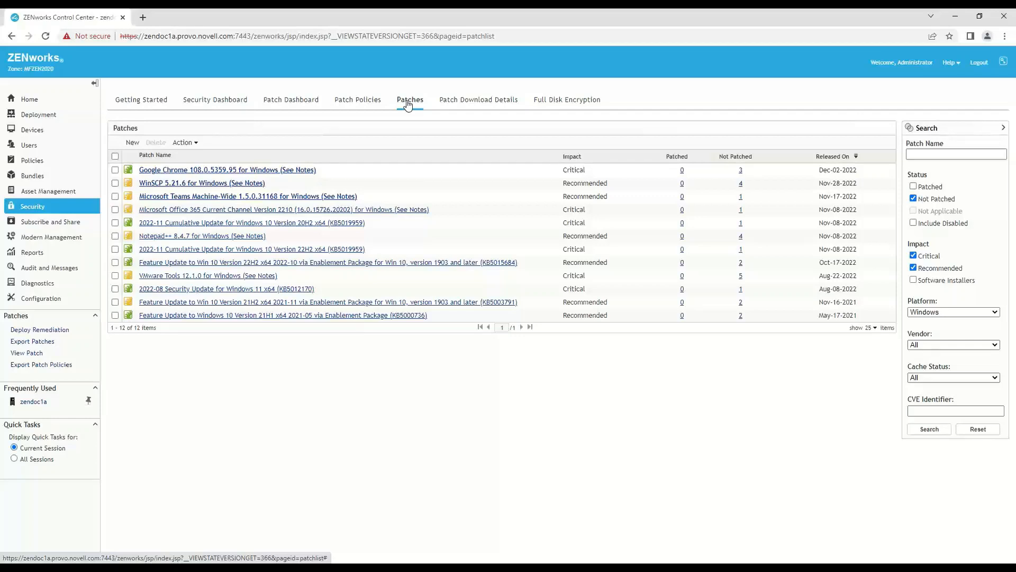
{"action": "left_click", "coordinate": [363, 101]}
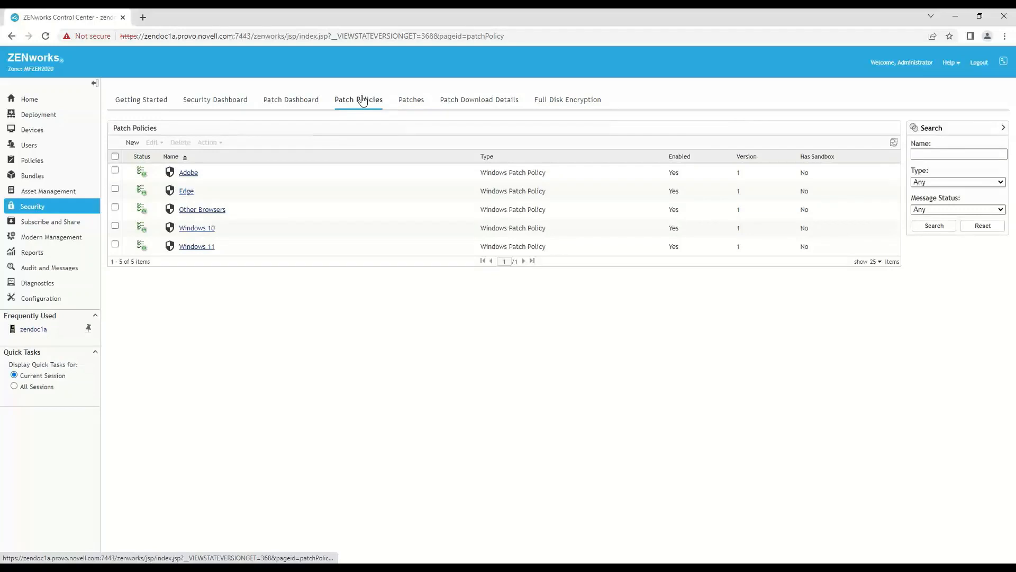
{"action": "left_click", "coordinate": [305, 103]}
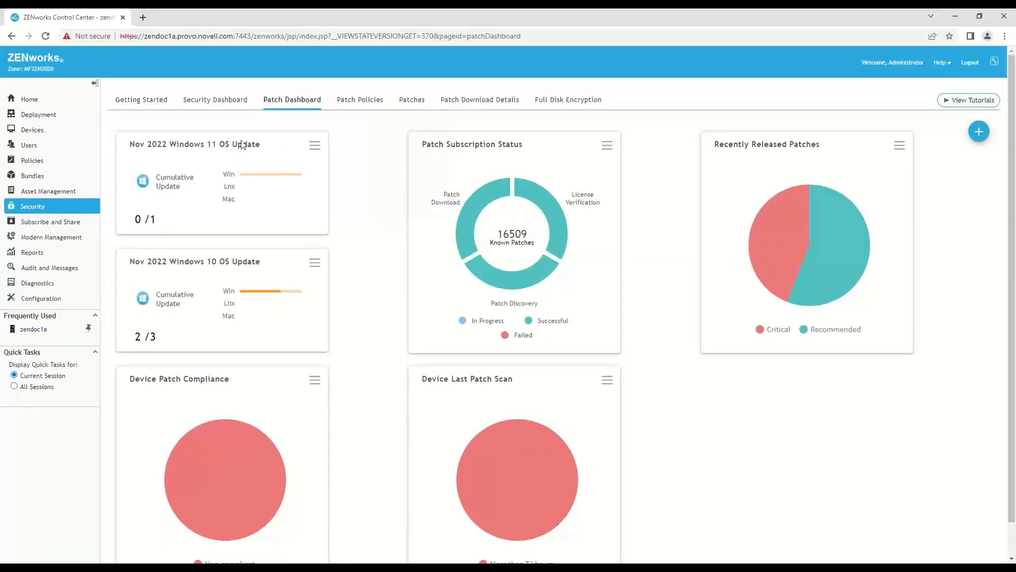
{"action": "left_click", "coordinate": [237, 103]}
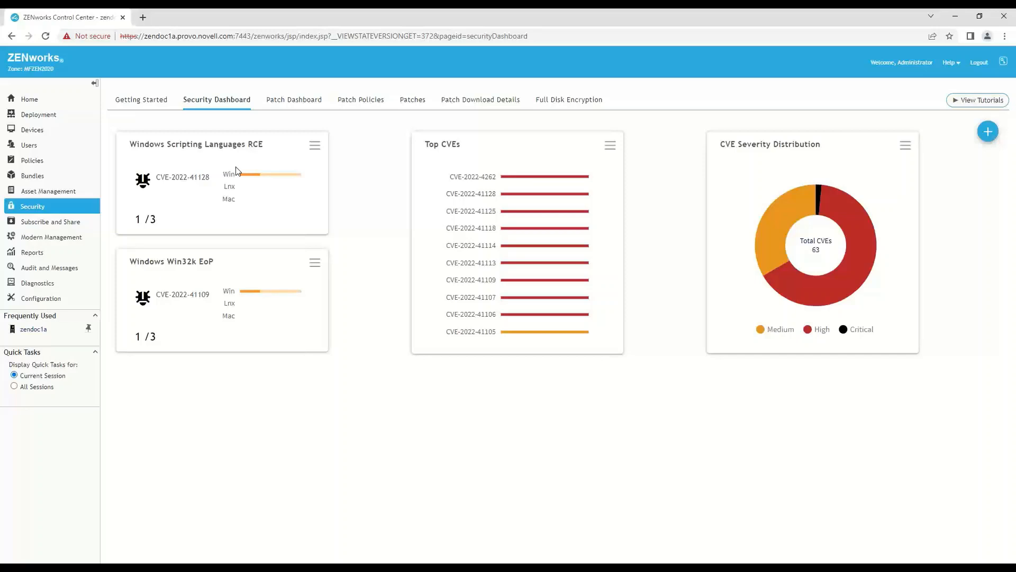
- Examine the patch bundles and folders inside the ZPM bundle folder
{"action": "left_click", "coordinate": [41, 180]}
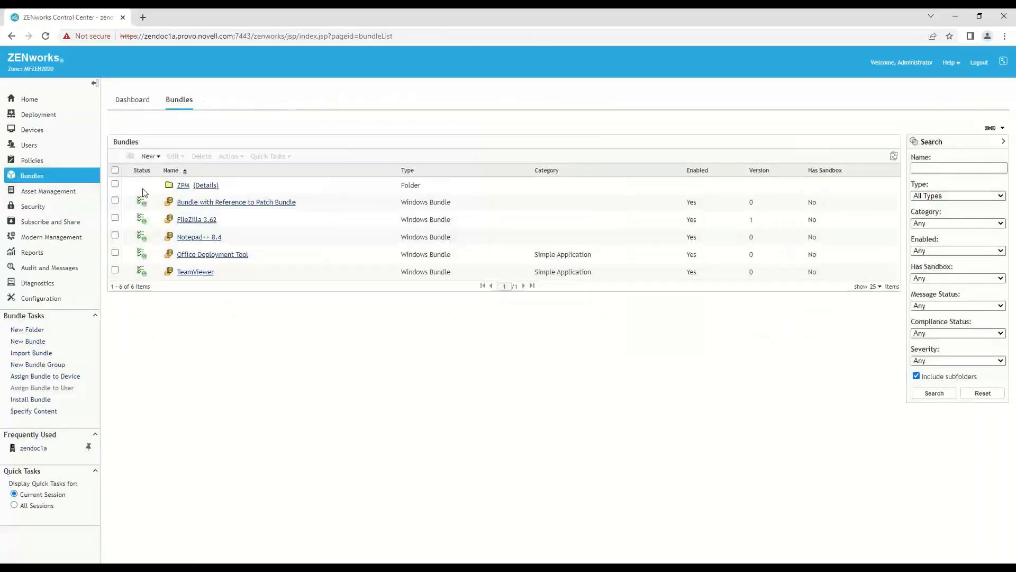
{"action": "left_click", "coordinate": [182, 187]}
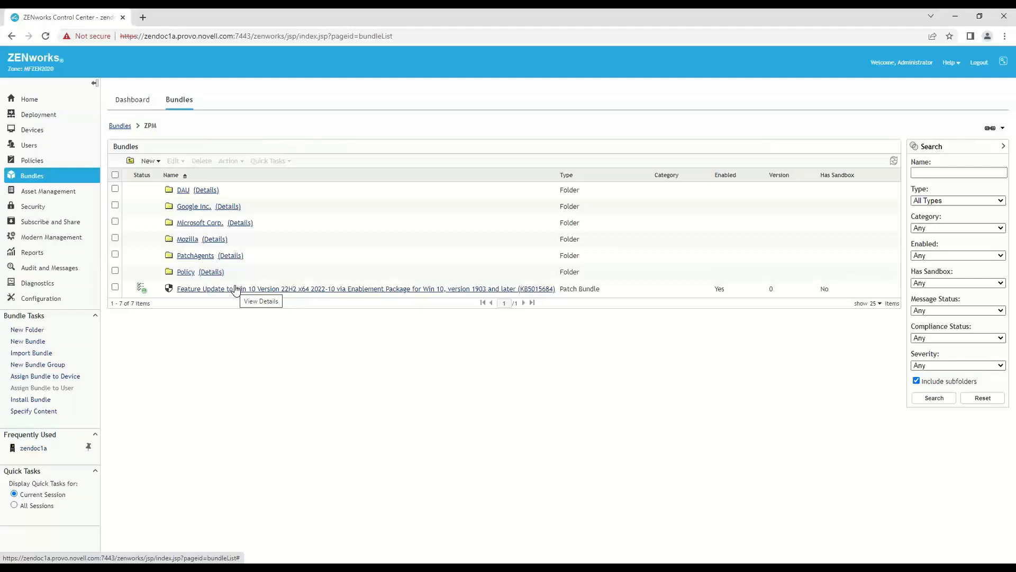
{"action": "left_click", "coordinate": [237, 289]}
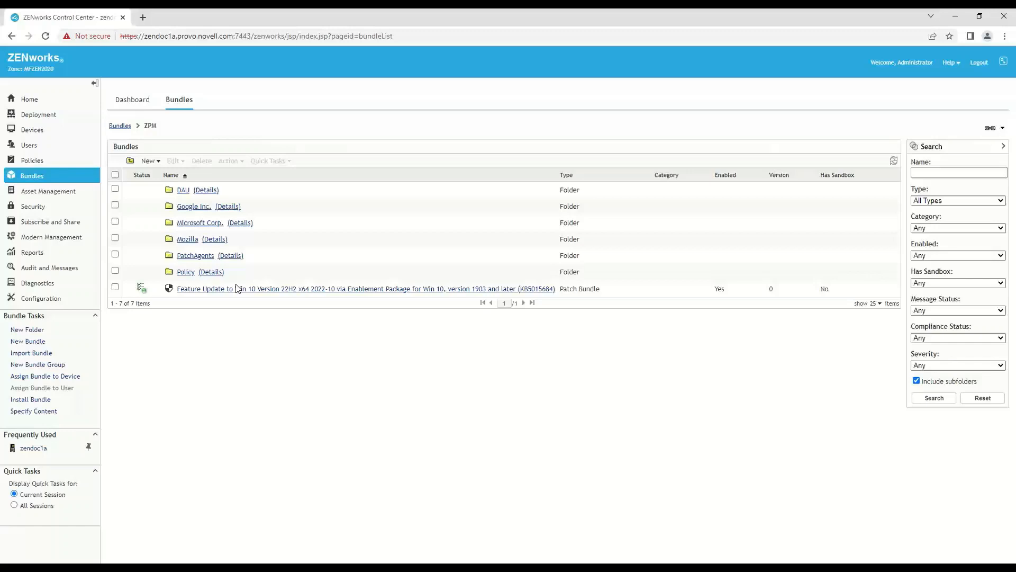
- Try to migrate ZENworks Patch Management from the Patch Subscription Service Settings
{"action": "left_click", "coordinate": [64, 300]}
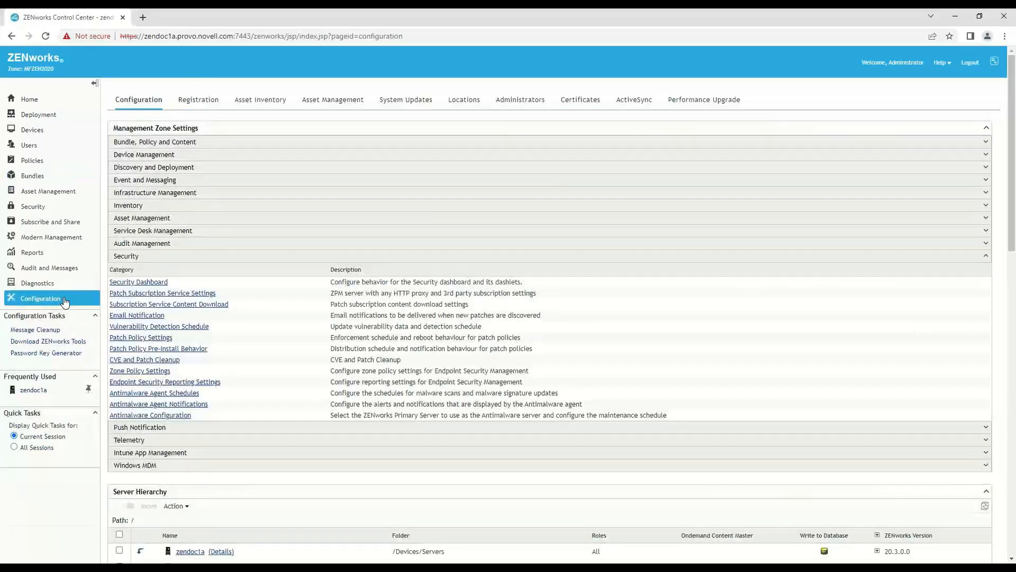
{"action": "left_click", "coordinate": [131, 293]}
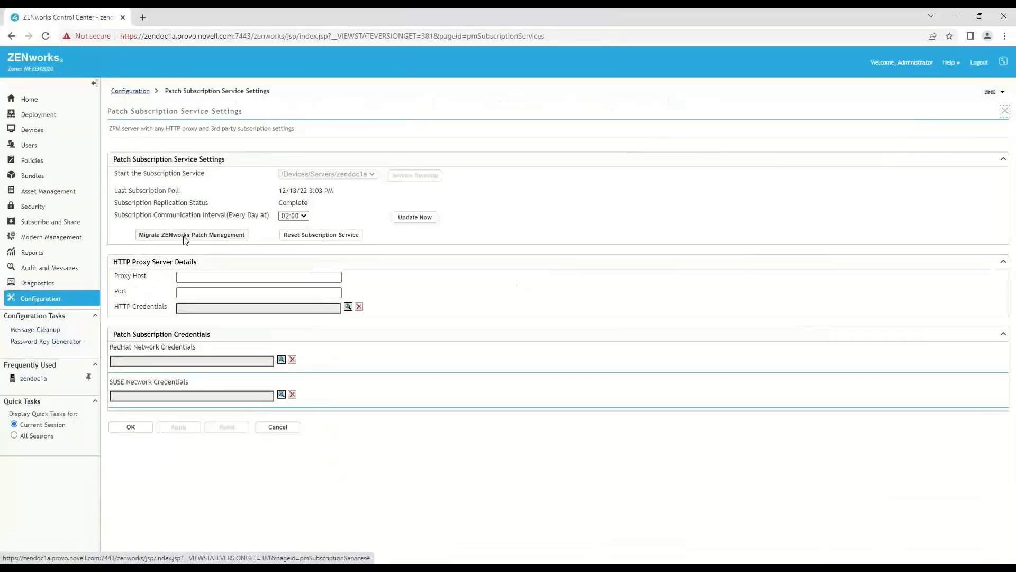
{"action": "left_click", "coordinate": [185, 239]}
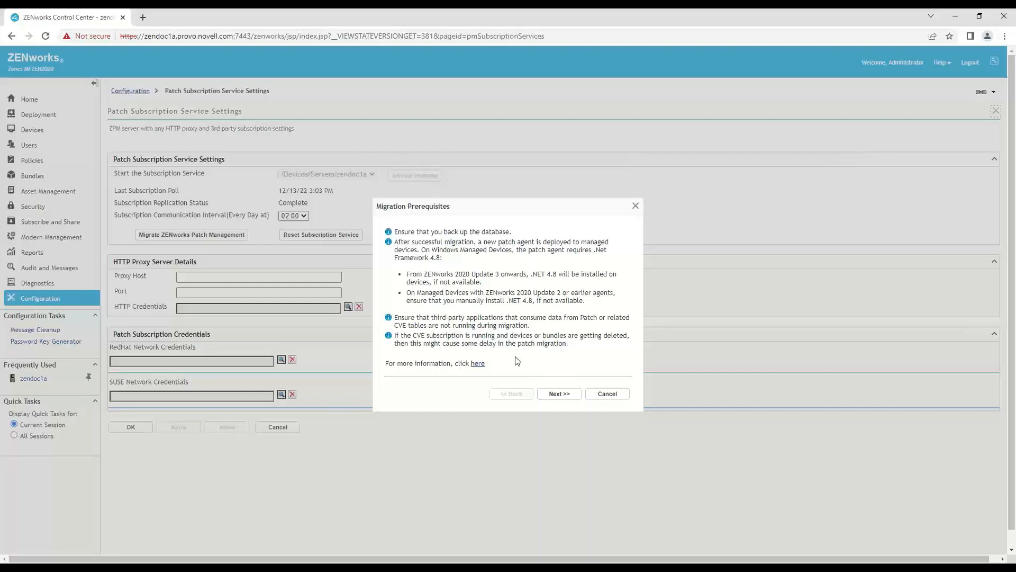
{"action": "left_click", "coordinate": [558, 397]}
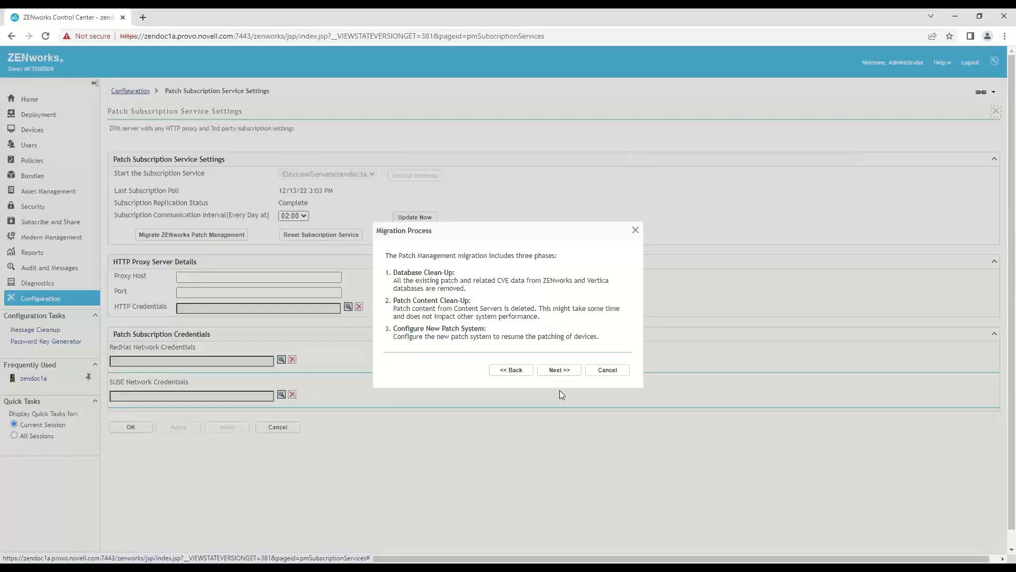
{"action": "left_click", "coordinate": [566, 371]}
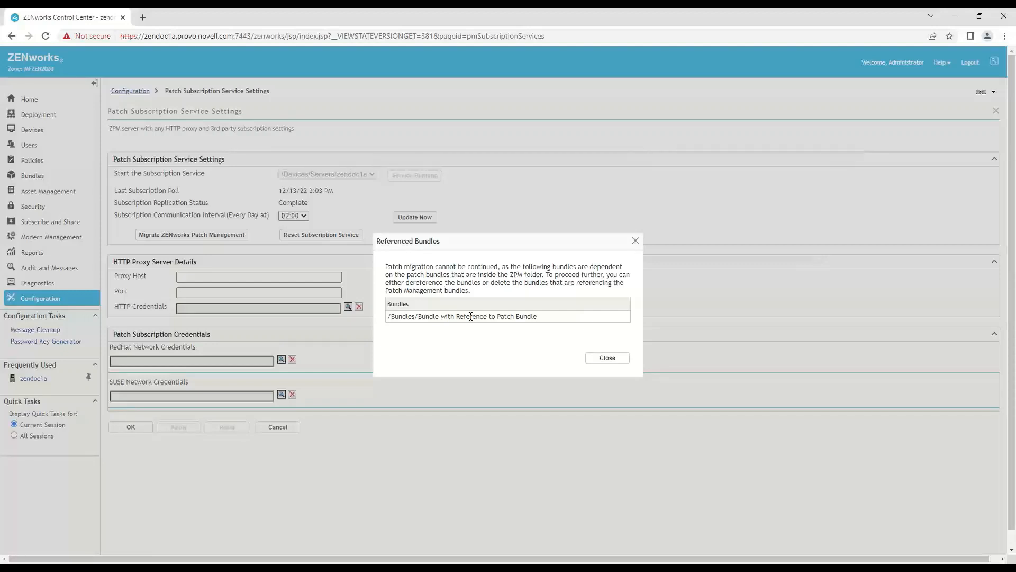
{"action": "left_click", "coordinate": [596, 359]}
- Inspect which bundle the Install Bundle action of "Bundle with Reference to Patch Bundle" refers to
{"action": "left_click", "coordinate": [38, 176]}
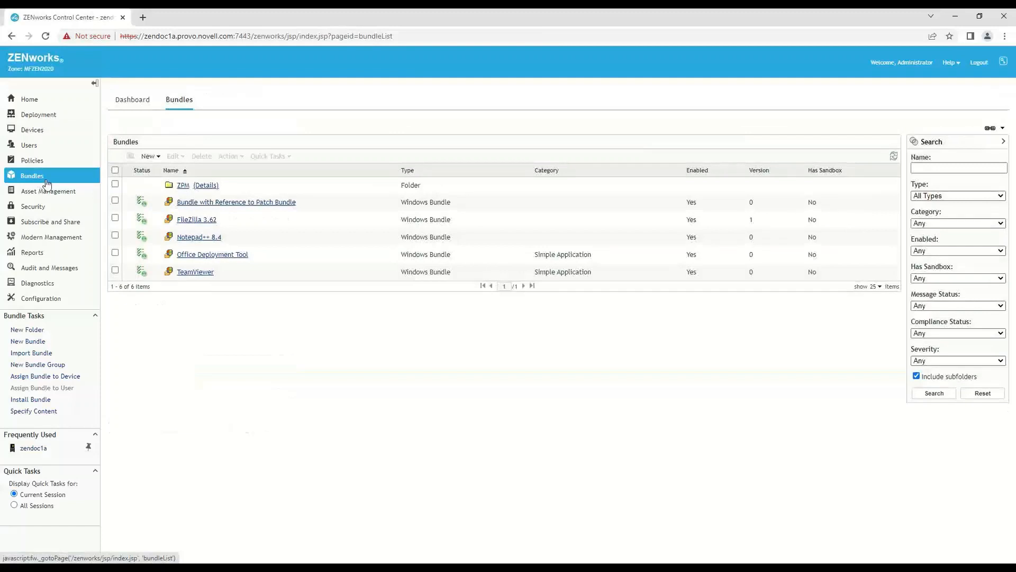
{"action": "left_click", "coordinate": [202, 206]}
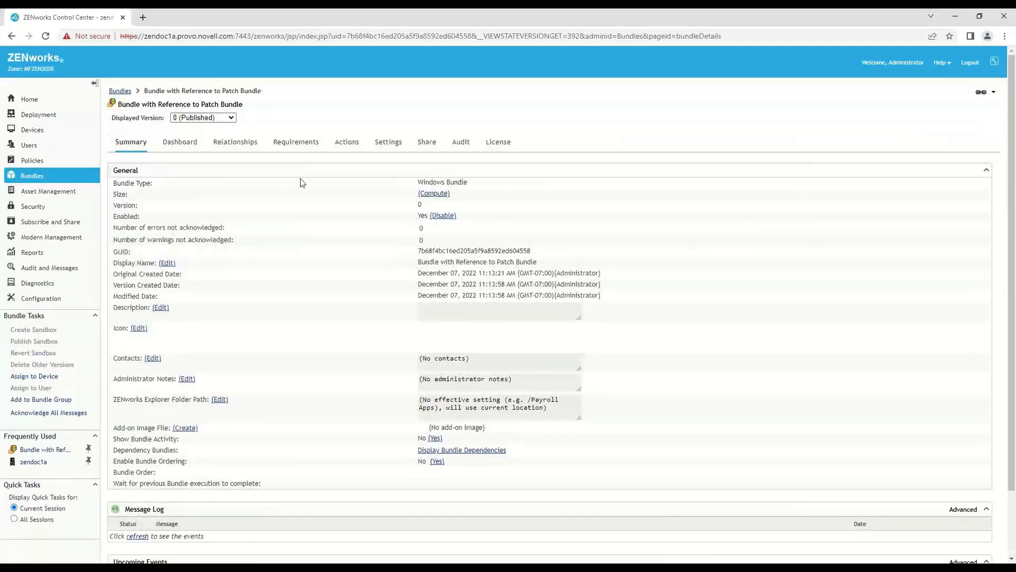
{"action": "left_click", "coordinate": [346, 147]}
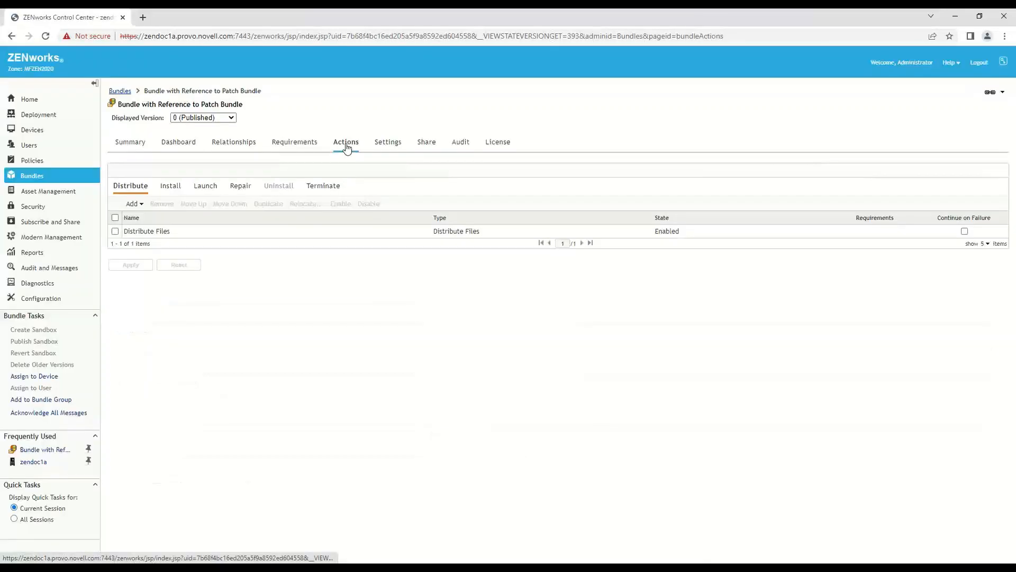
{"action": "left_click", "coordinate": [176, 186]}
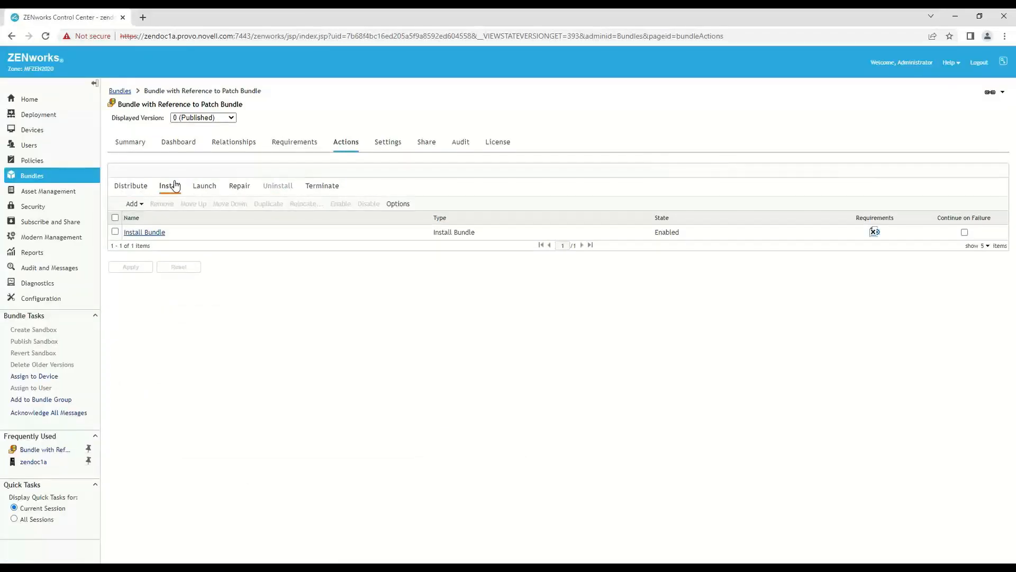
{"action": "left_click", "coordinate": [137, 233]}
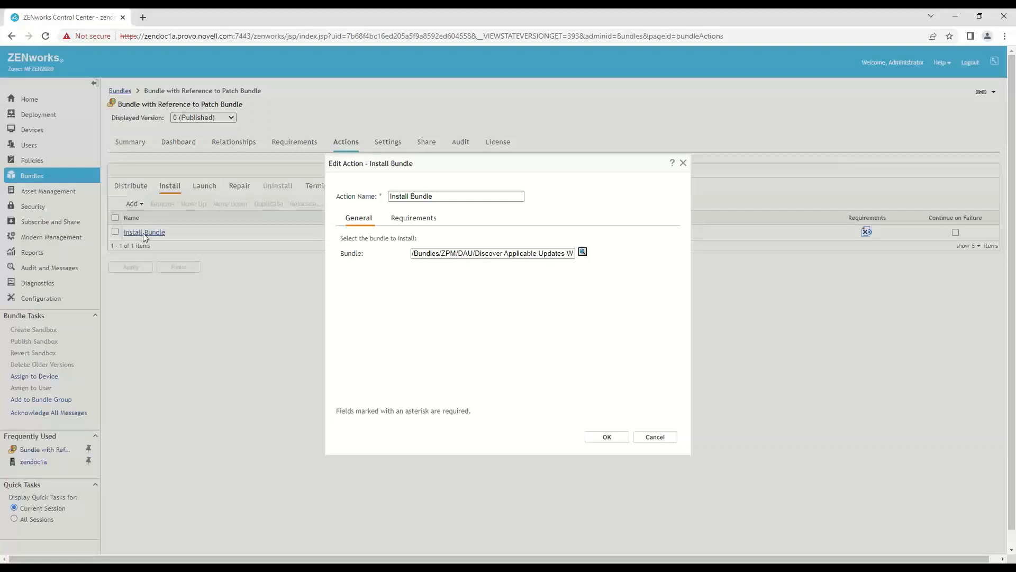
{"action": "left_click", "coordinate": [656, 437]}
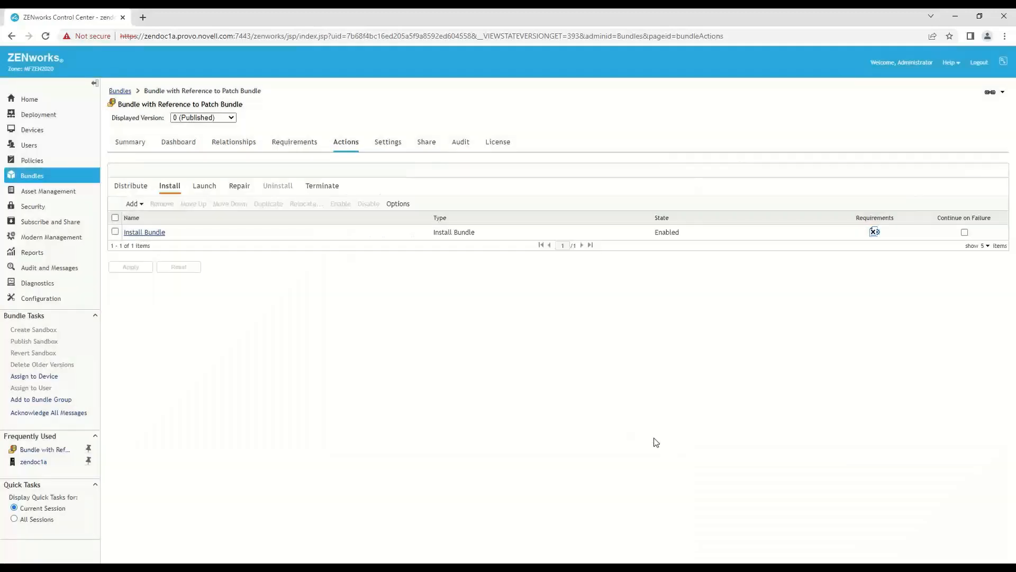
- Delete the bundle named "Bundle with Reference to Patch Bundle"
{"action": "left_click", "coordinate": [120, 91]}
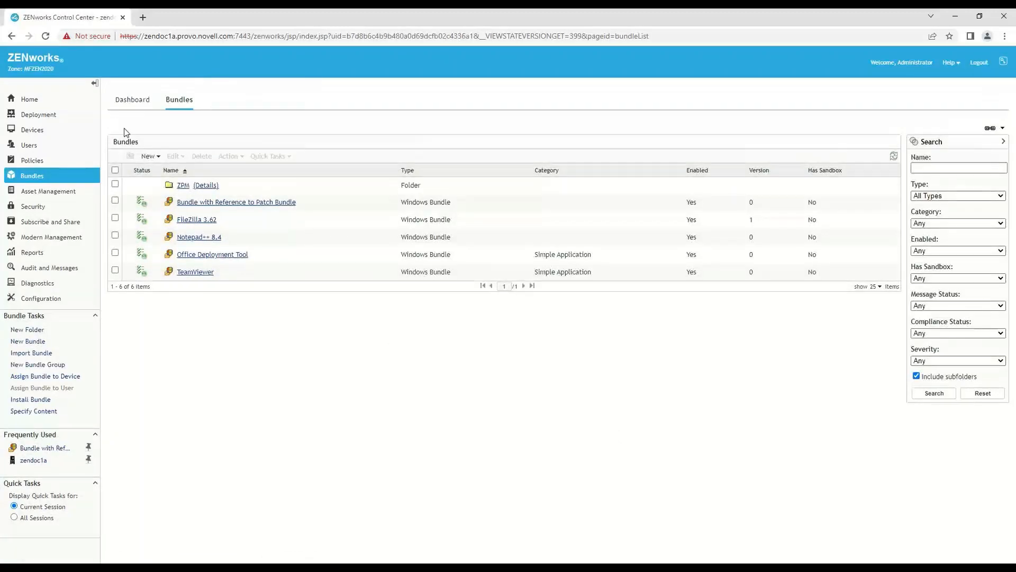
{"action": "left_click", "coordinate": [115, 201]}
{"action": "left_click", "coordinate": [201, 156]}
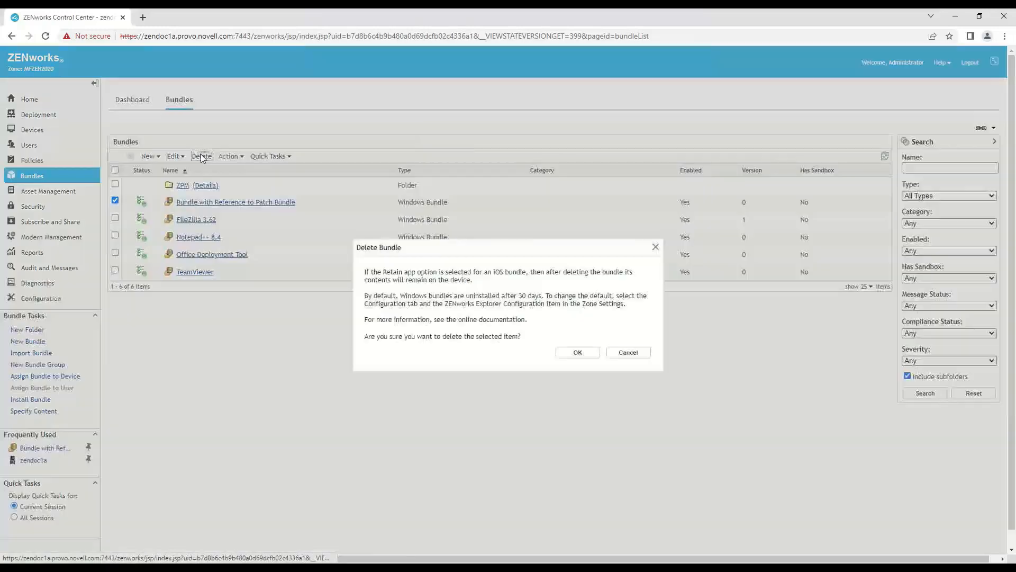
{"action": "left_click", "coordinate": [573, 353]}
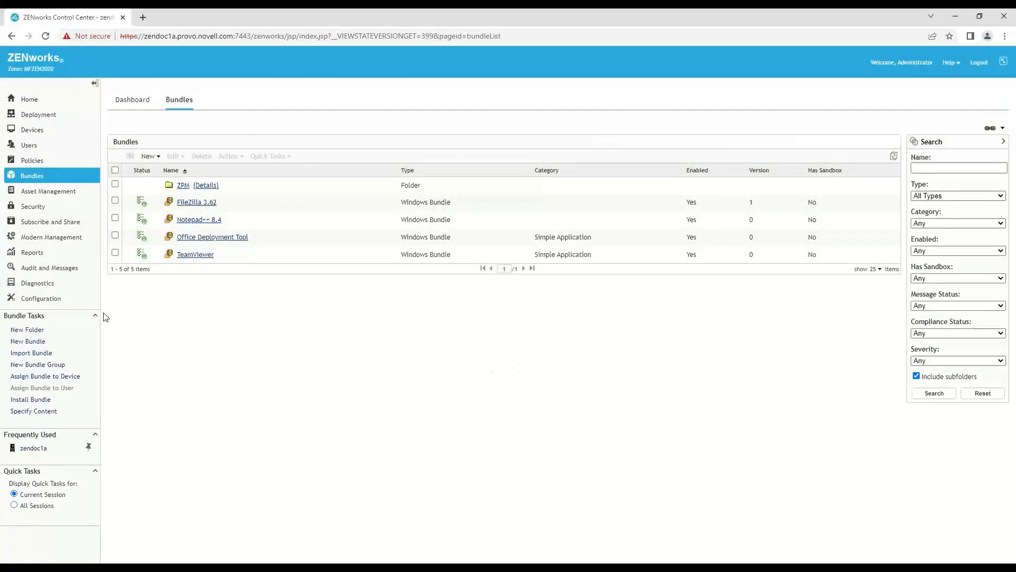
- Start the ZENworks Patch Management migration, retaining only patch policies and configuration settings and removing all other patch data
{"action": "left_click", "coordinate": [55, 299]}
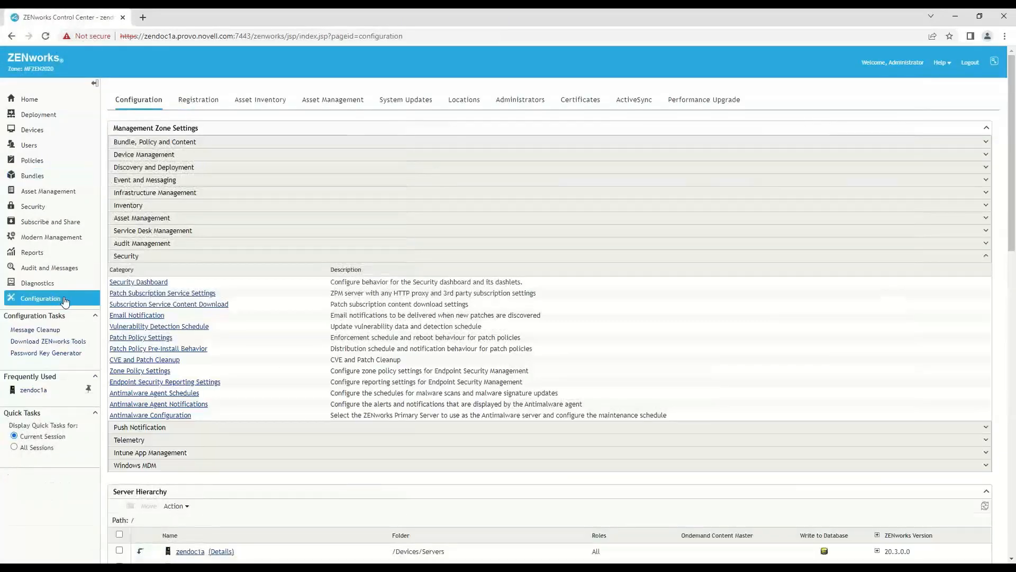
{"action": "left_click", "coordinate": [134, 295]}
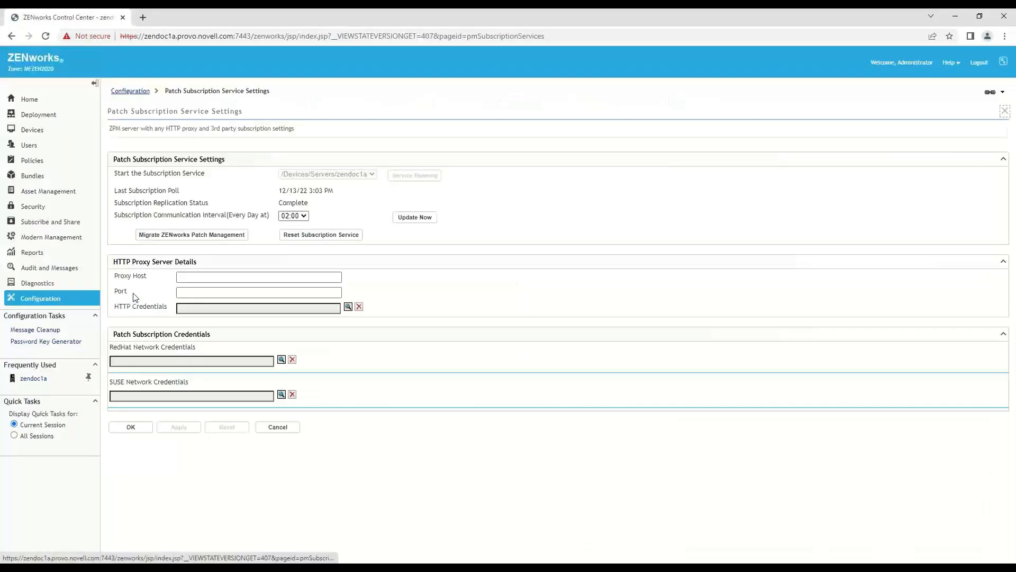
{"action": "left_click", "coordinate": [188, 235]}
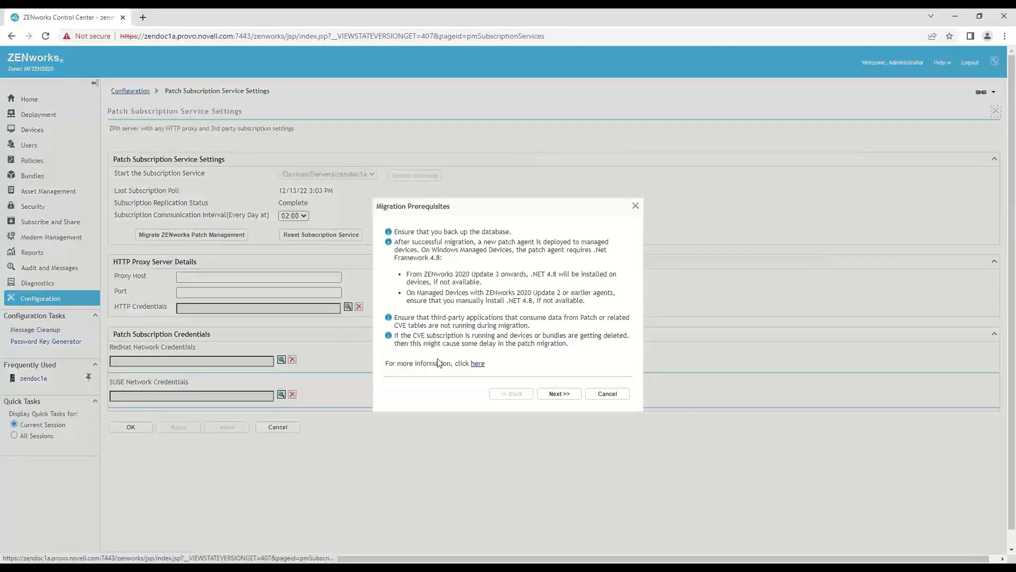
{"action": "left_click", "coordinate": [560, 393]}
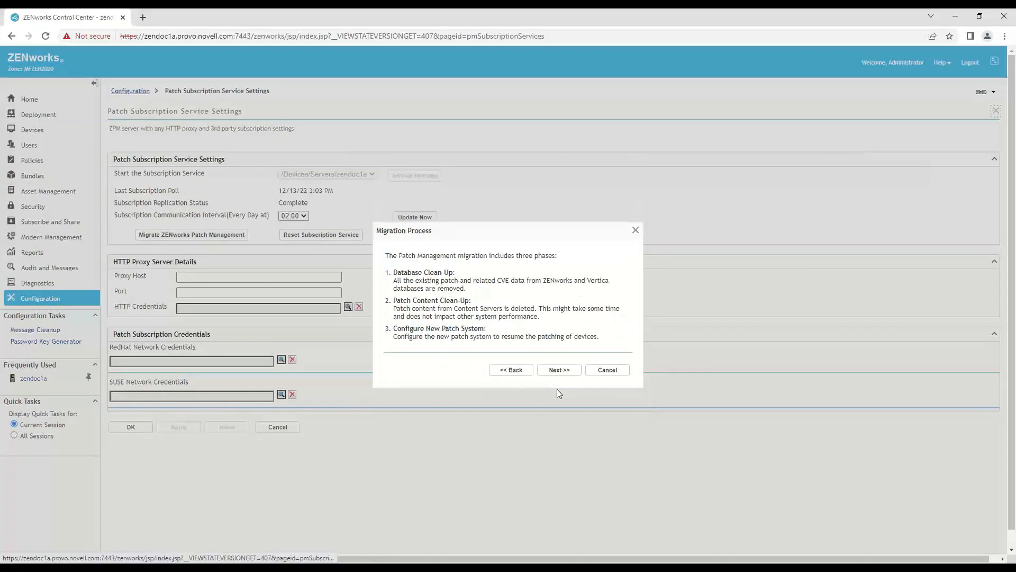
{"action": "left_click", "coordinate": [565, 369]}
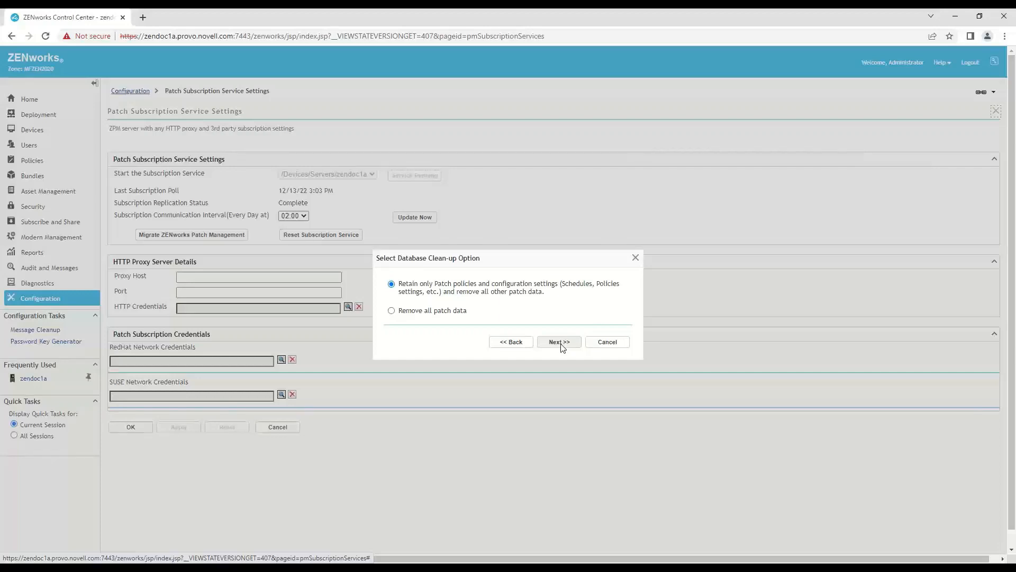
{"action": "left_click", "coordinate": [561, 344]}
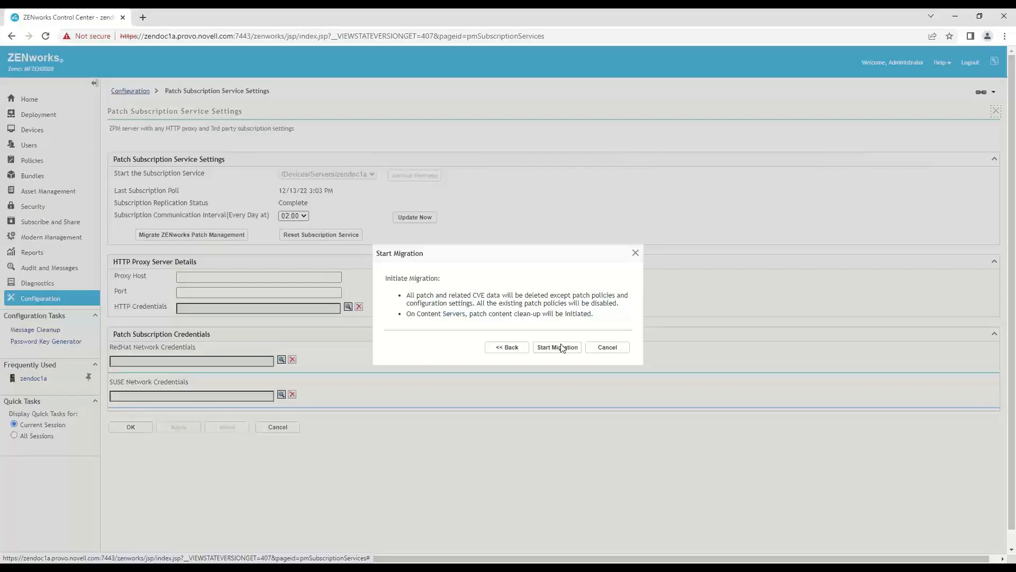
{"action": "left_click", "coordinate": [562, 346]}
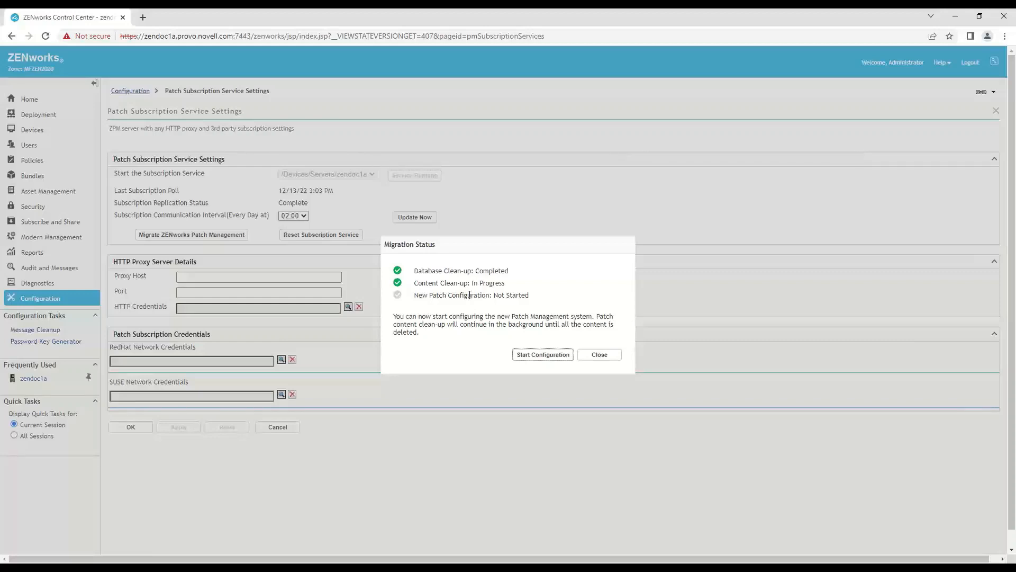
- Configure the new patch system with the zone type Non-Production and continue to the Getting Started page
{"action": "left_click", "coordinate": [520, 353]}
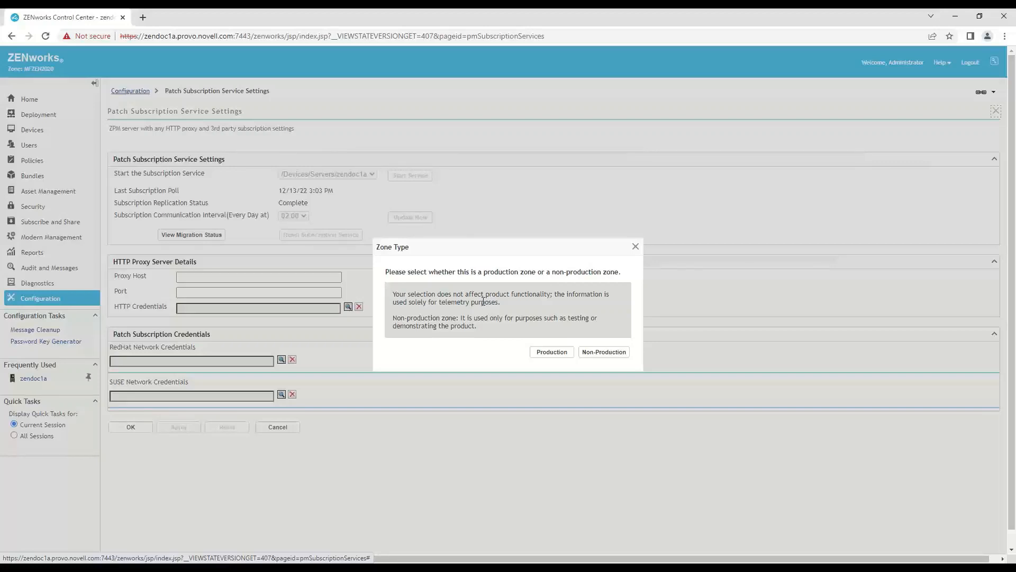
{"action": "left_click", "coordinate": [609, 352]}
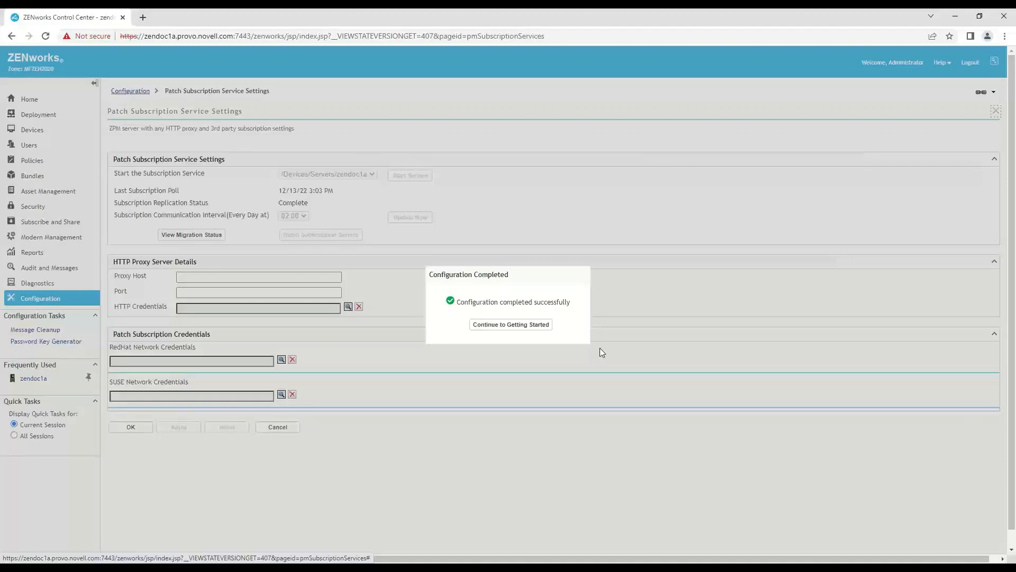
{"action": "left_click", "coordinate": [533, 327]}
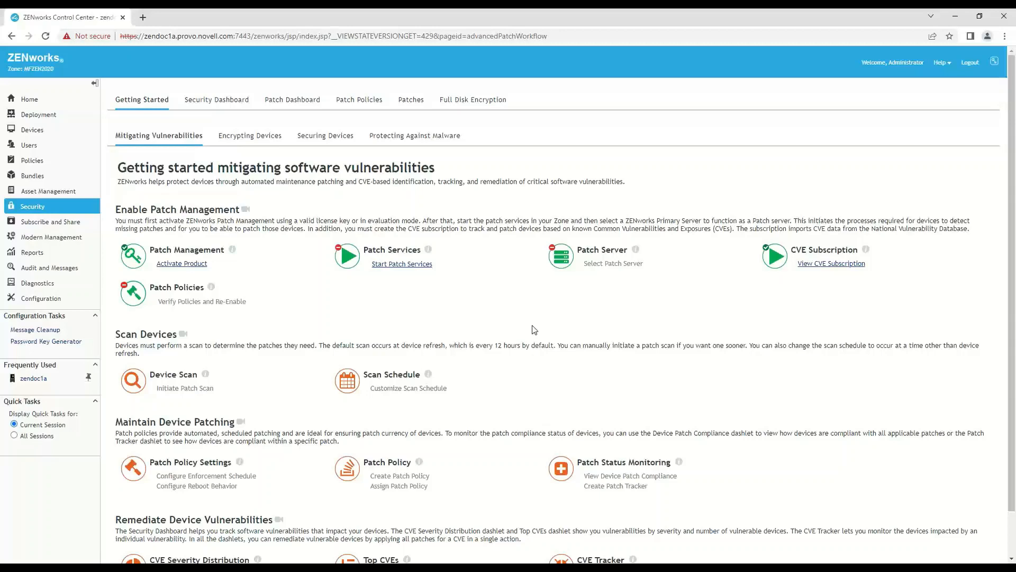
- Examine what the migration retained or removed in the zone's patches, patch policies, Patch Dashboard, Security Dashboard and bundles
{"action": "left_click", "coordinate": [408, 100]}
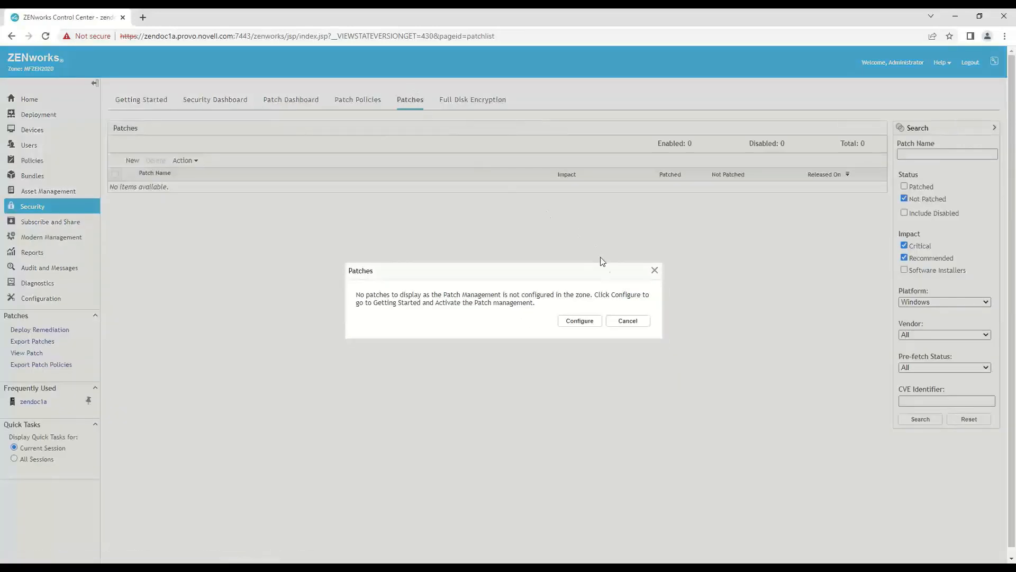
{"action": "left_click", "coordinate": [631, 321]}
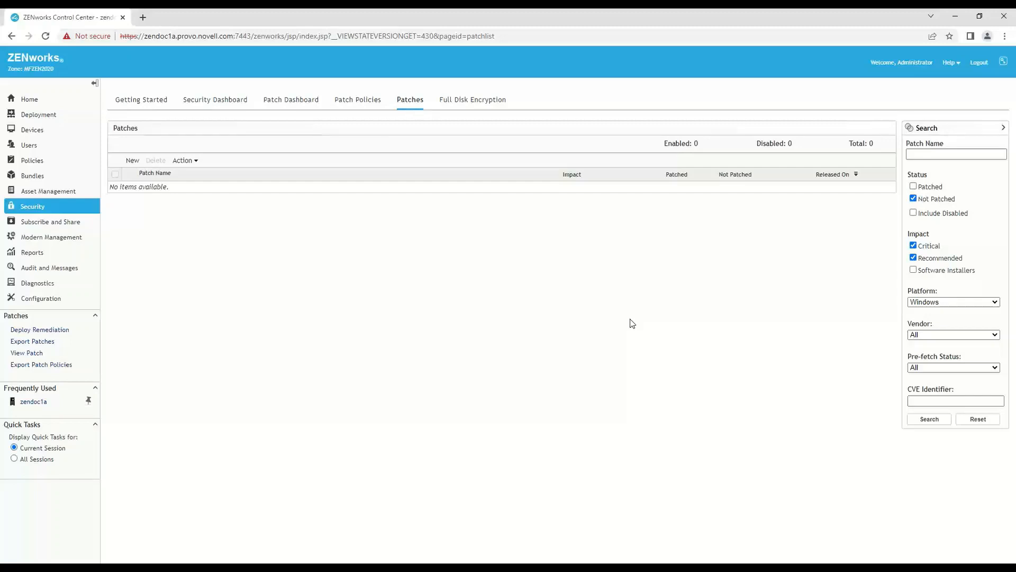
{"action": "left_click", "coordinate": [363, 105]}
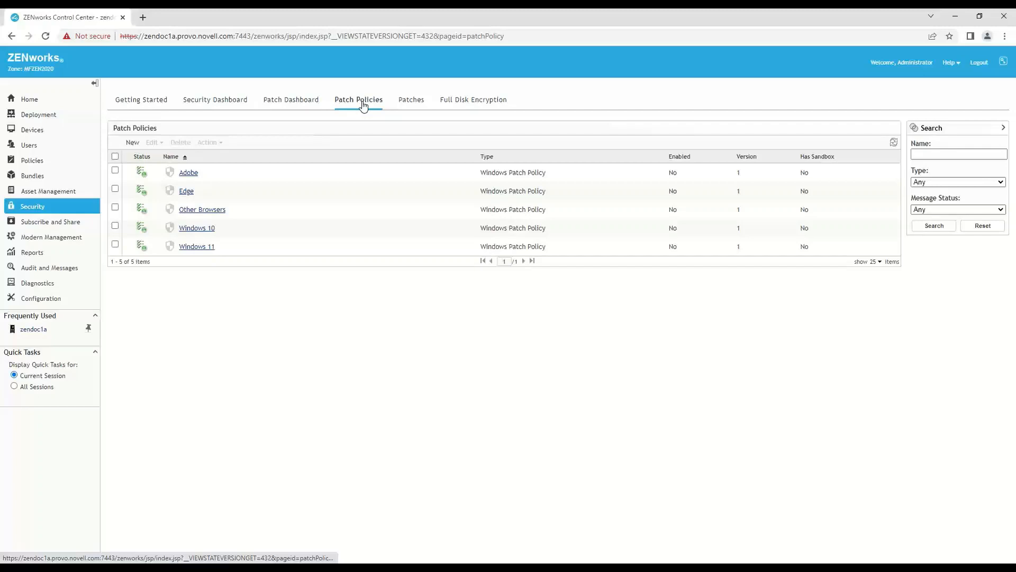
{"action": "left_click", "coordinate": [294, 102]}
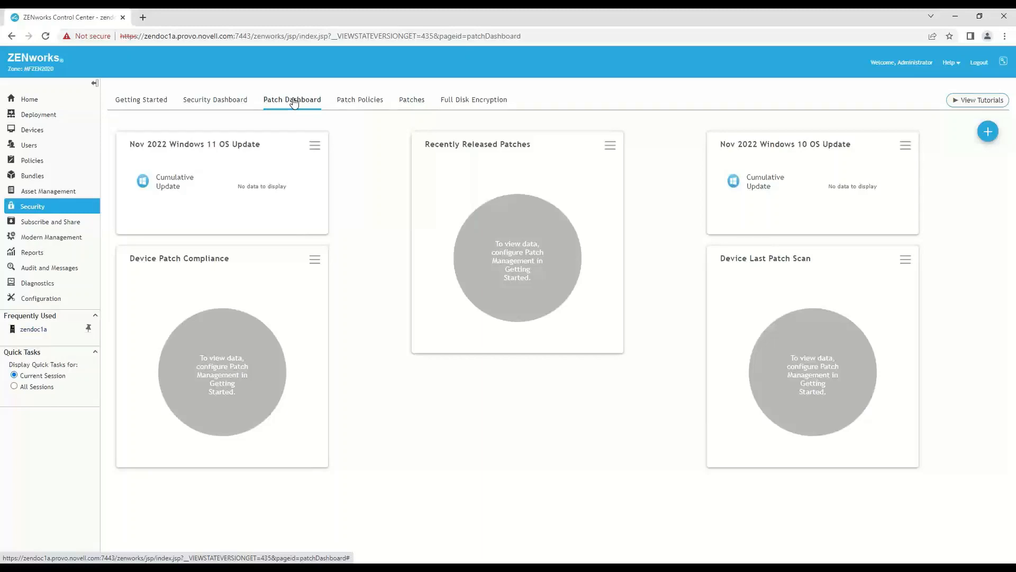
{"action": "left_click", "coordinate": [225, 102]}
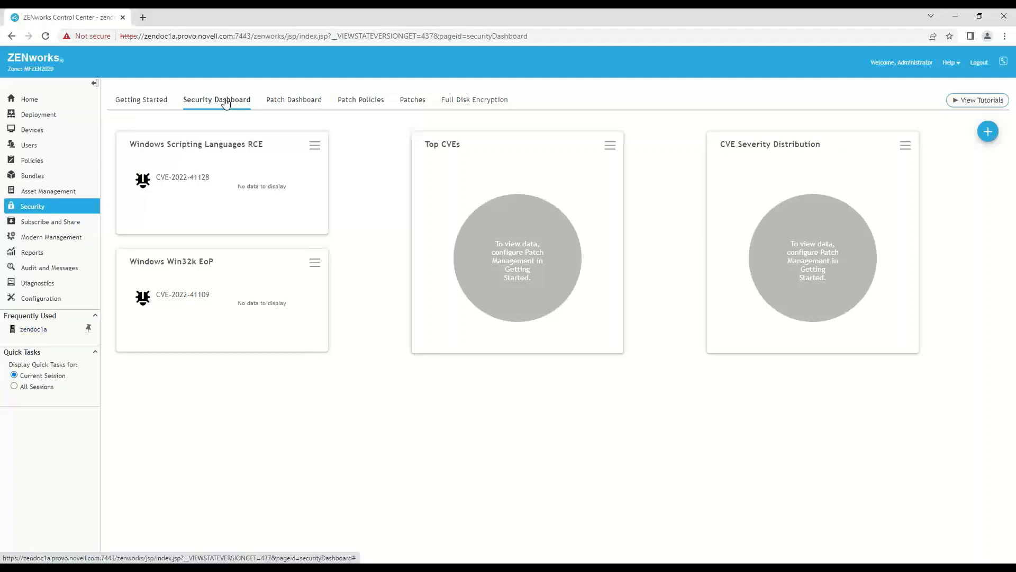
{"action": "left_click", "coordinate": [35, 176]}
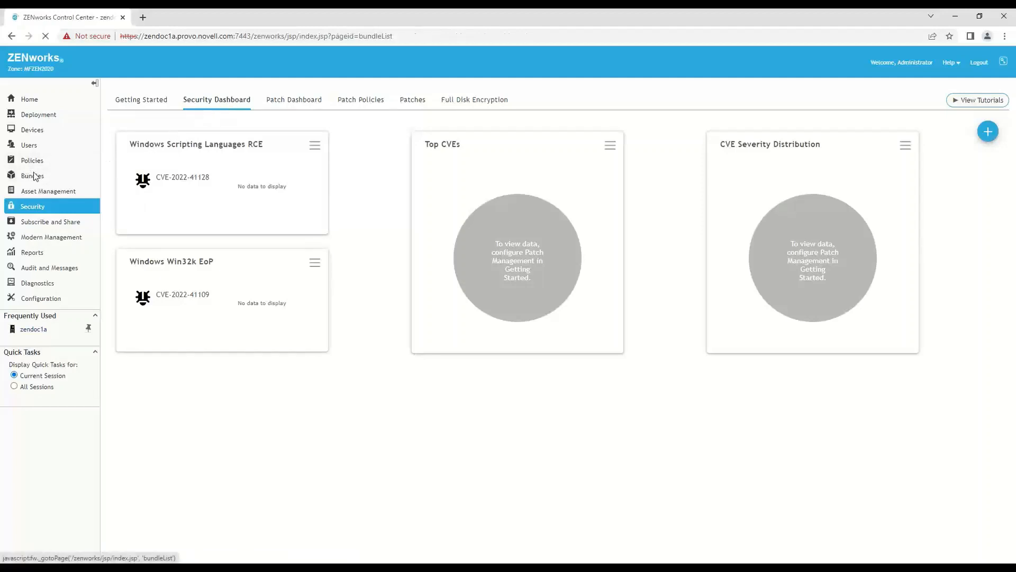
{"action": "left_click", "coordinate": [182, 189]}
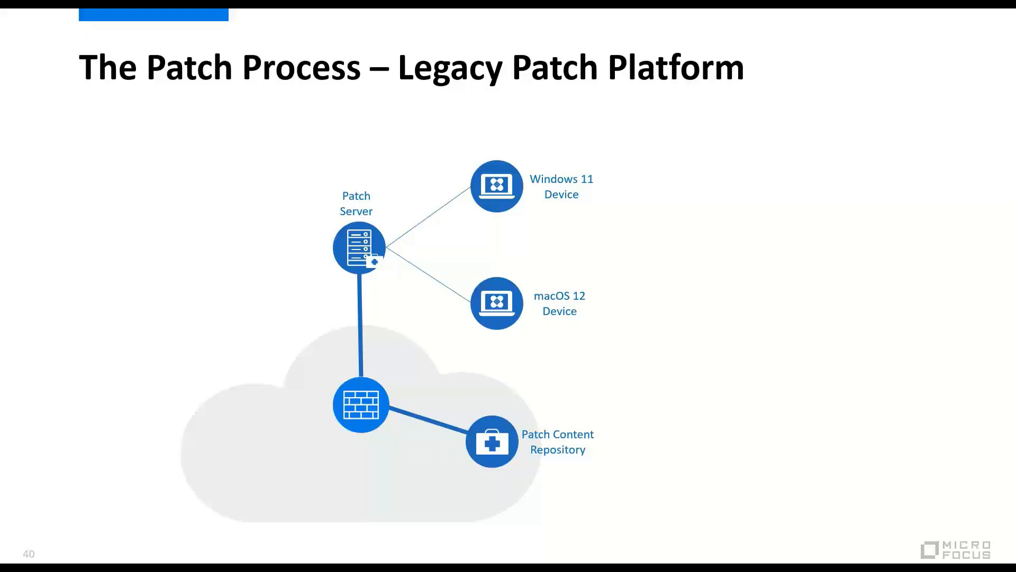
{"action": "key", "text": "Right"}
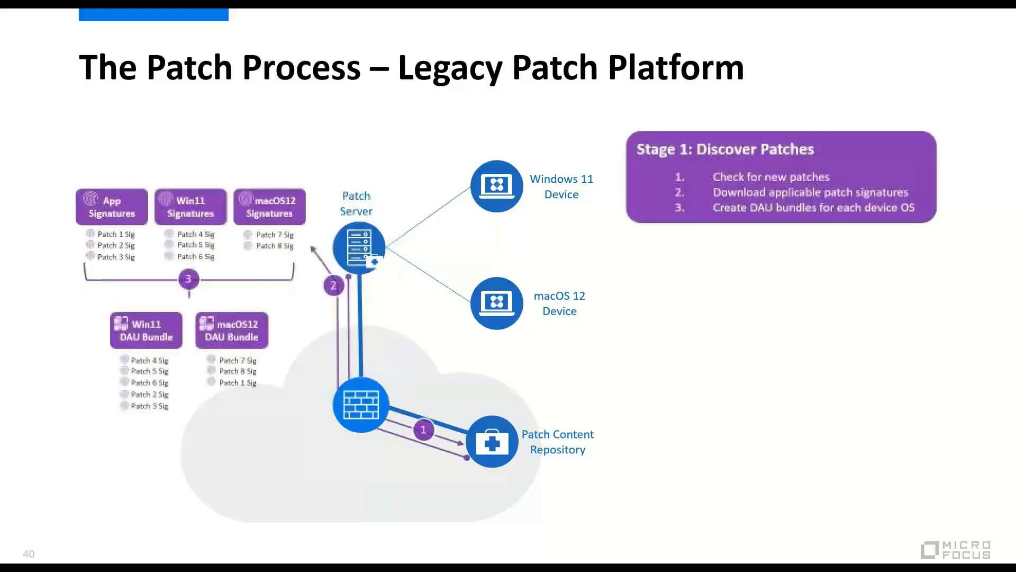
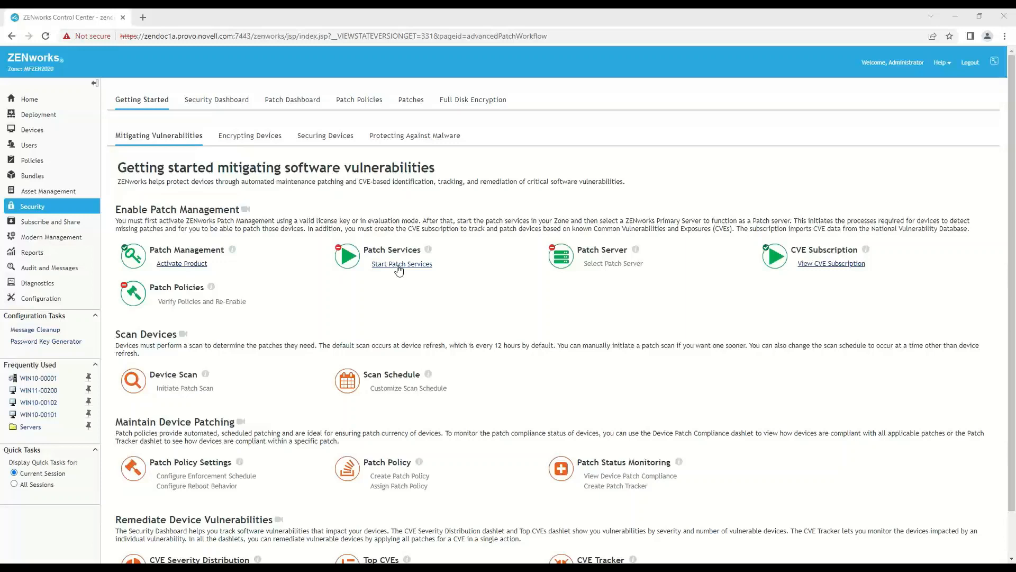
- Start the patch services on the Primary Servers and assign zendoc1a as the zone's Patch server
{"action": "left_click", "coordinate": [399, 264]}
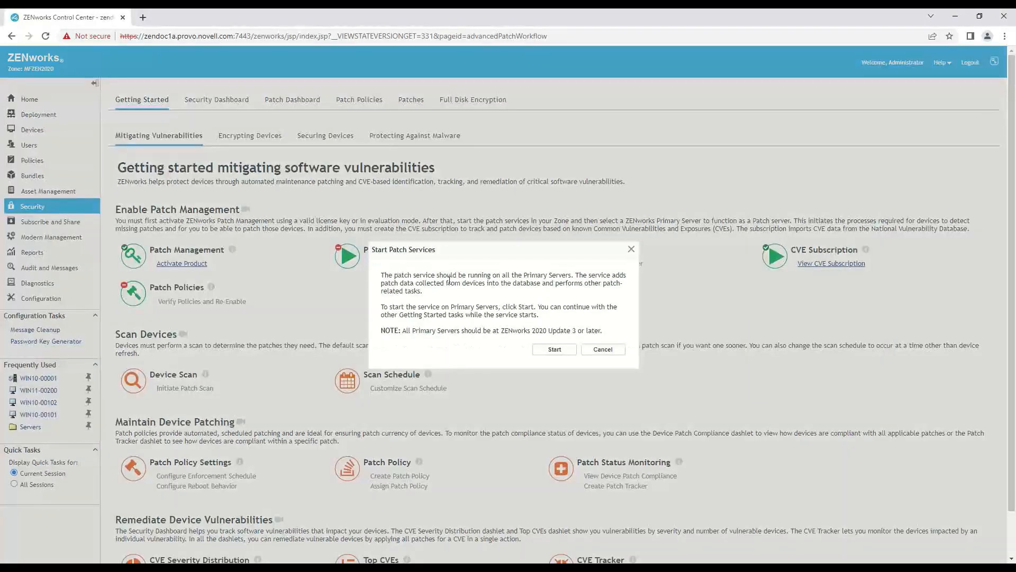
{"action": "left_click", "coordinate": [559, 349]}
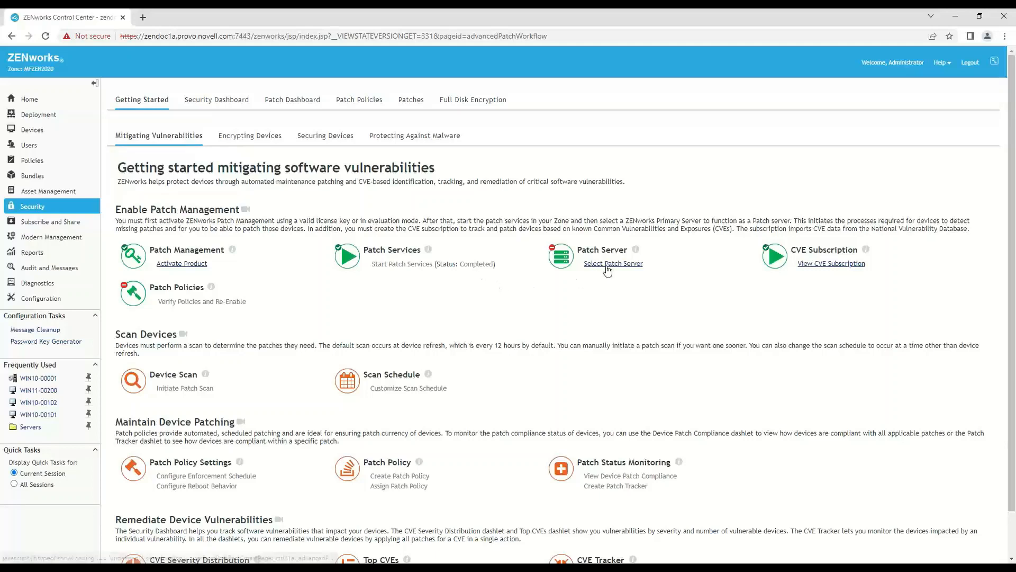
{"action": "left_click", "coordinate": [607, 265]}
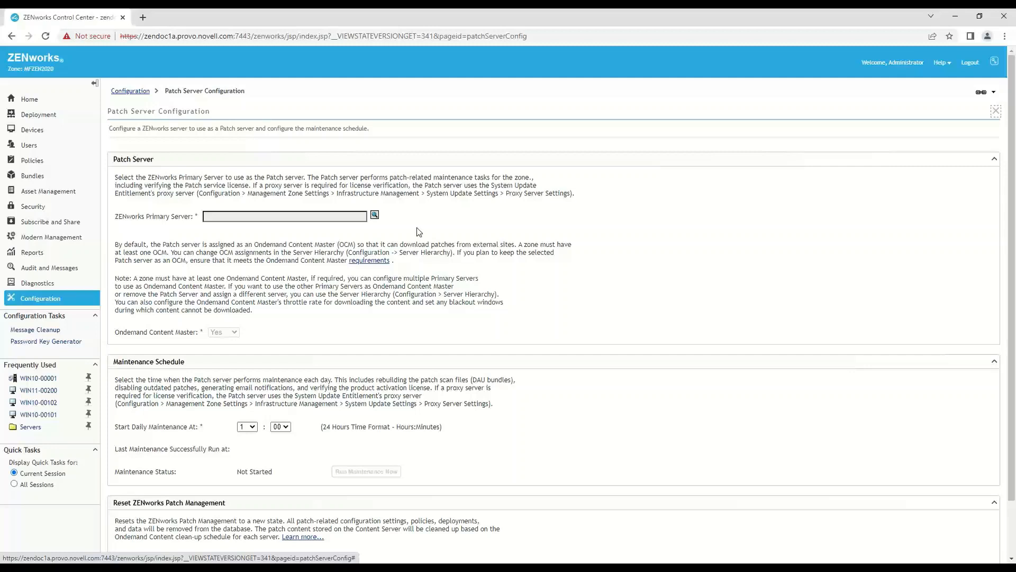
{"action": "left_click", "coordinate": [375, 215]}
{"action": "left_click", "coordinate": [464, 318]}
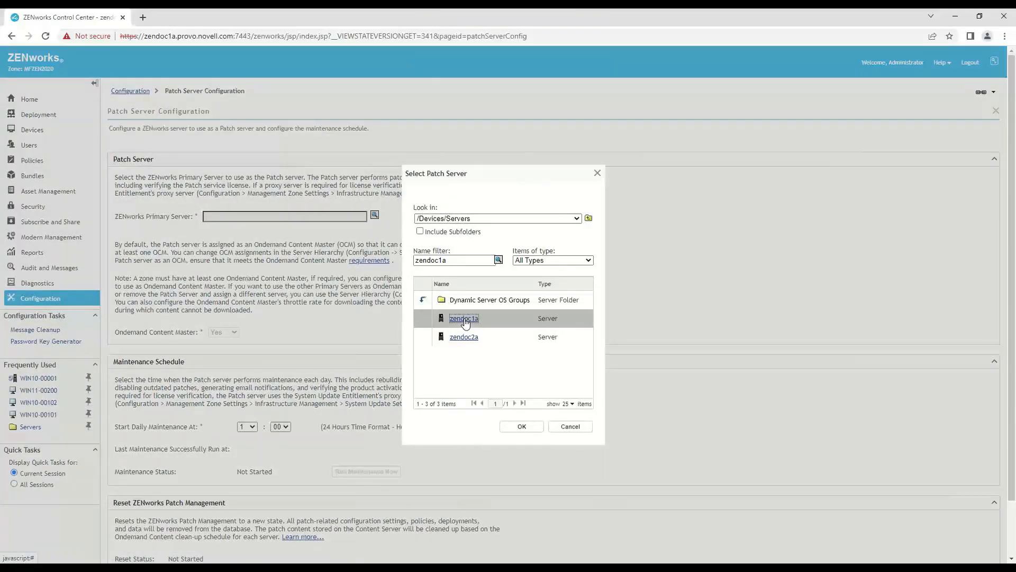
{"action": "left_click", "coordinate": [530, 429]}
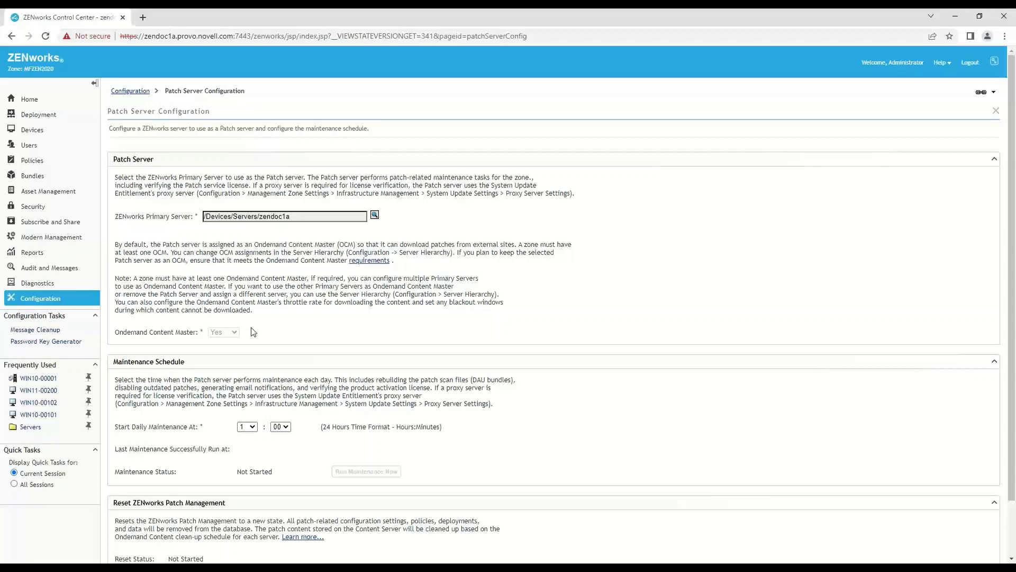
{"action": "scroll", "coordinate": [252, 332], "scroll_direction": "down", "scroll_amount": 2}
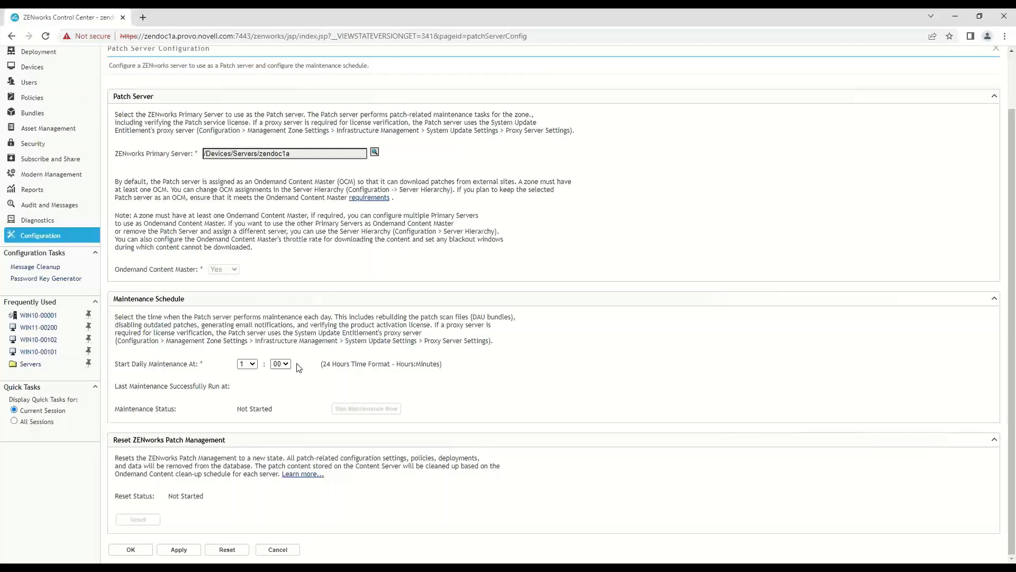
{"action": "left_click", "coordinate": [141, 549]}
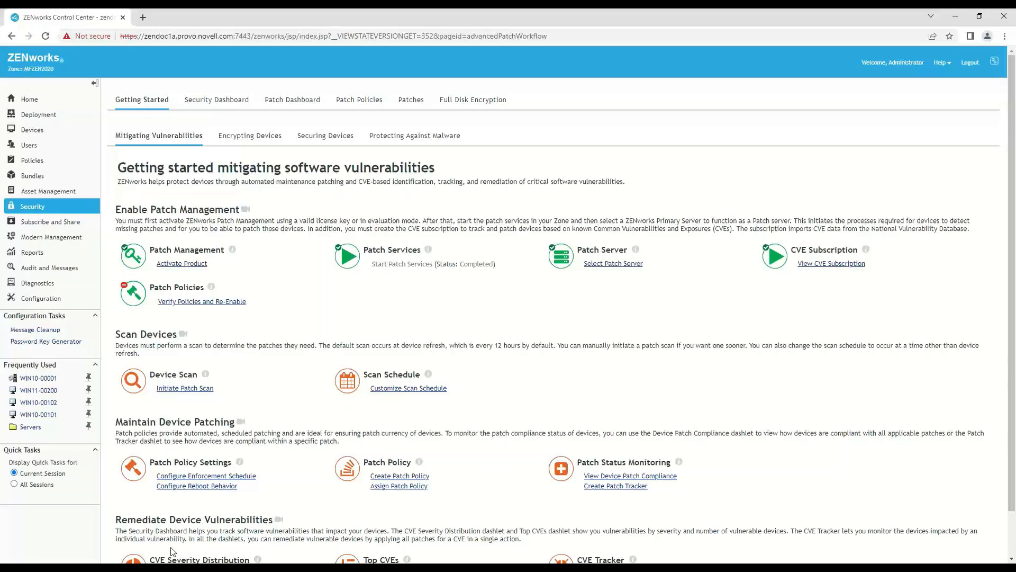
- Check the Patch server's maintenance status and verify the existing ZENworks 2020 Patch Management license
{"action": "left_click", "coordinate": [593, 264]}
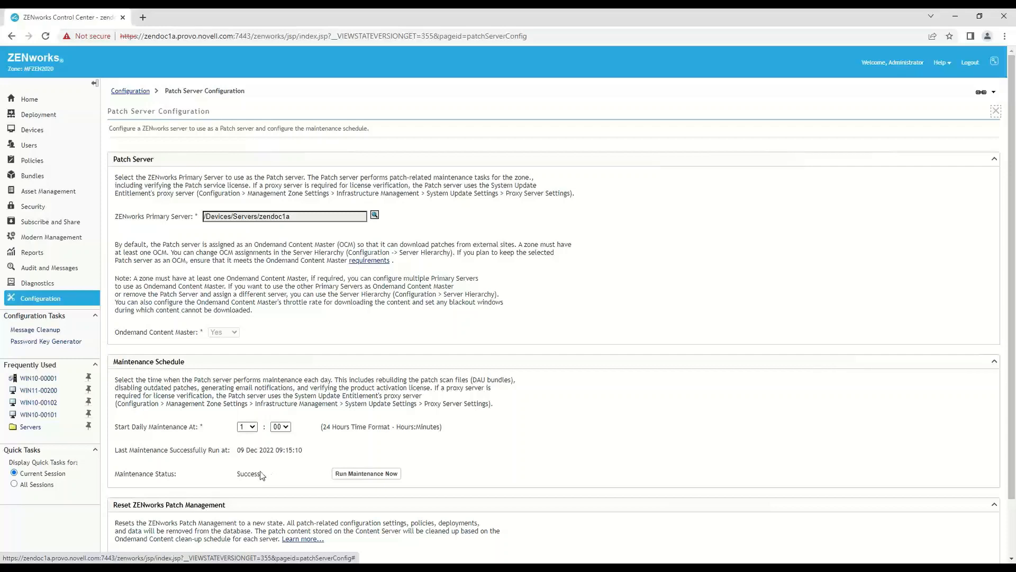
{"action": "left_click", "coordinate": [51, 305]}
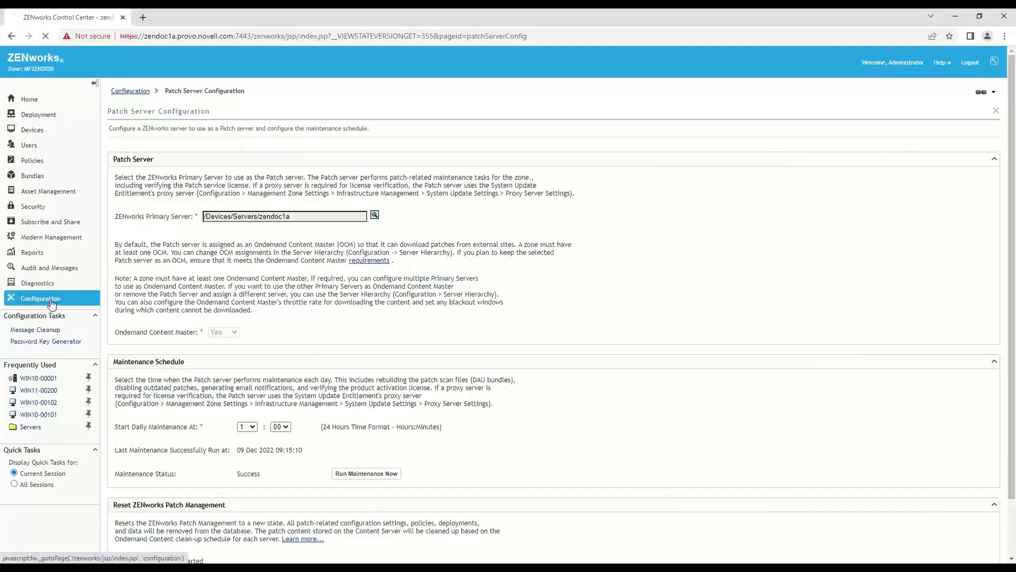
{"action": "scroll", "coordinate": [278, 410], "scroll_direction": "down", "scroll_amount": 6}
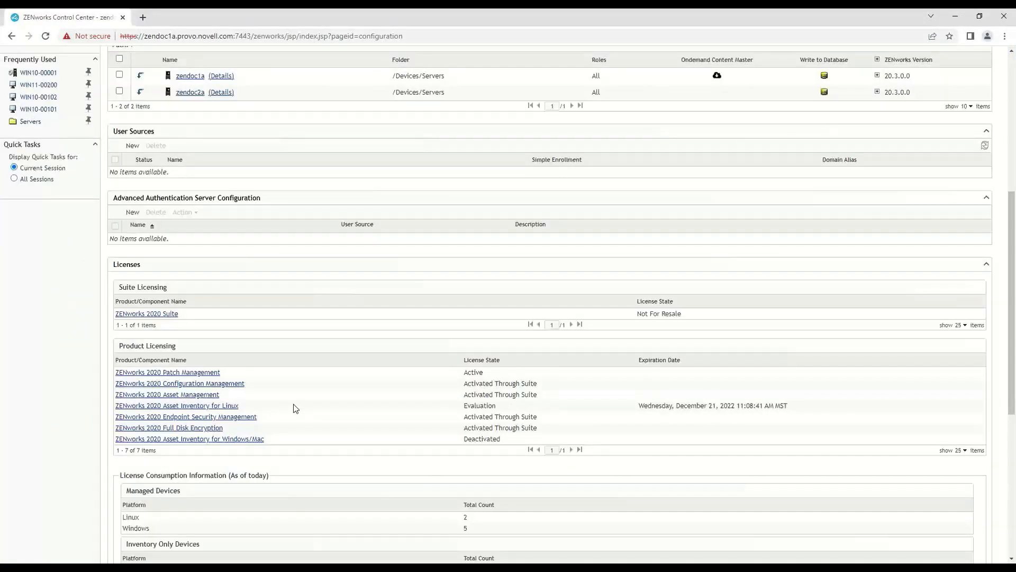
{"action": "left_click", "coordinate": [209, 372]}
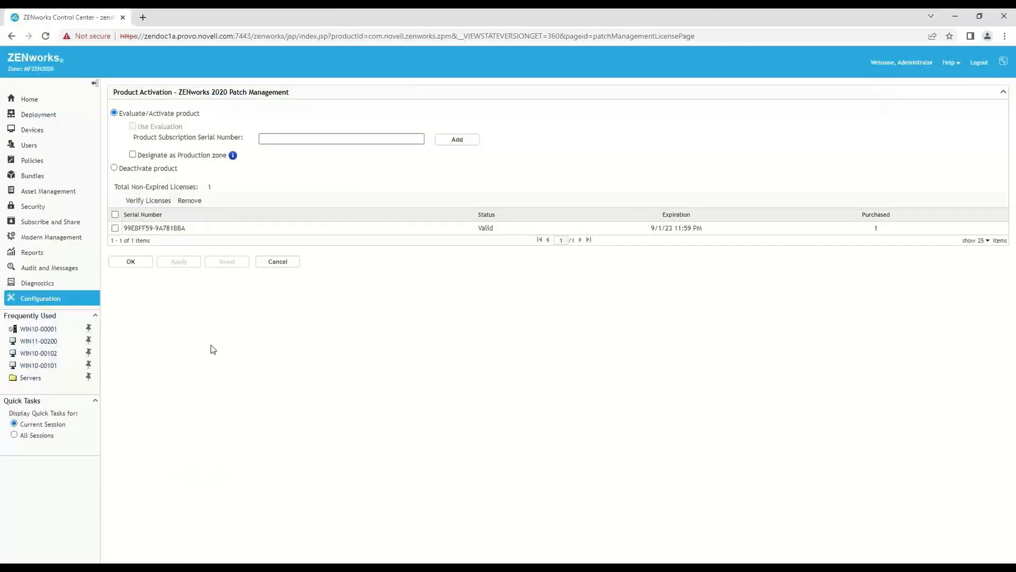
{"action": "left_click", "coordinate": [115, 229]}
{"action": "left_click", "coordinate": [152, 202]}
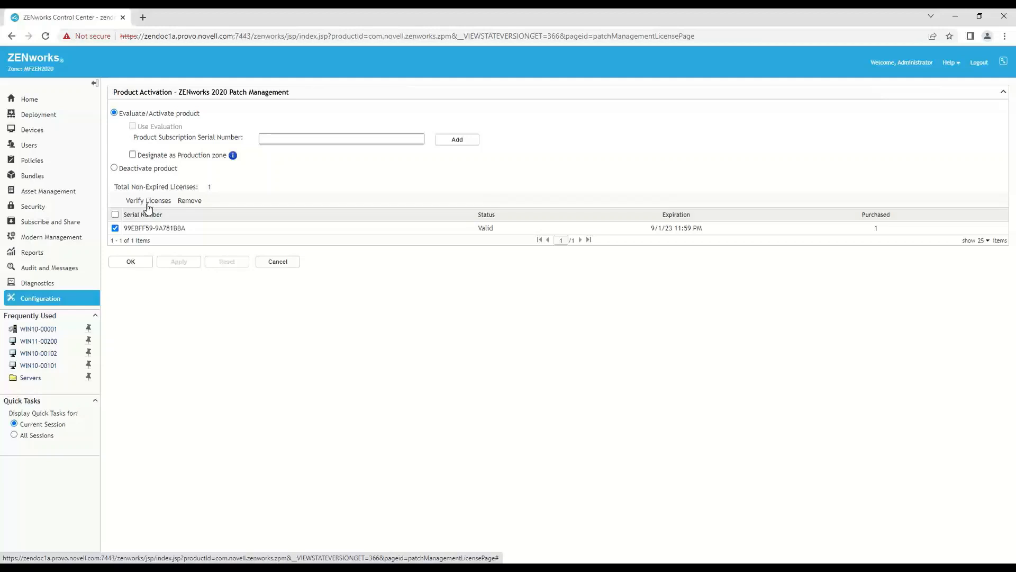
- Run the Patch server maintenance immediately and check the contents of the ZPM bundle folder
{"action": "left_click", "coordinate": [49, 299]}
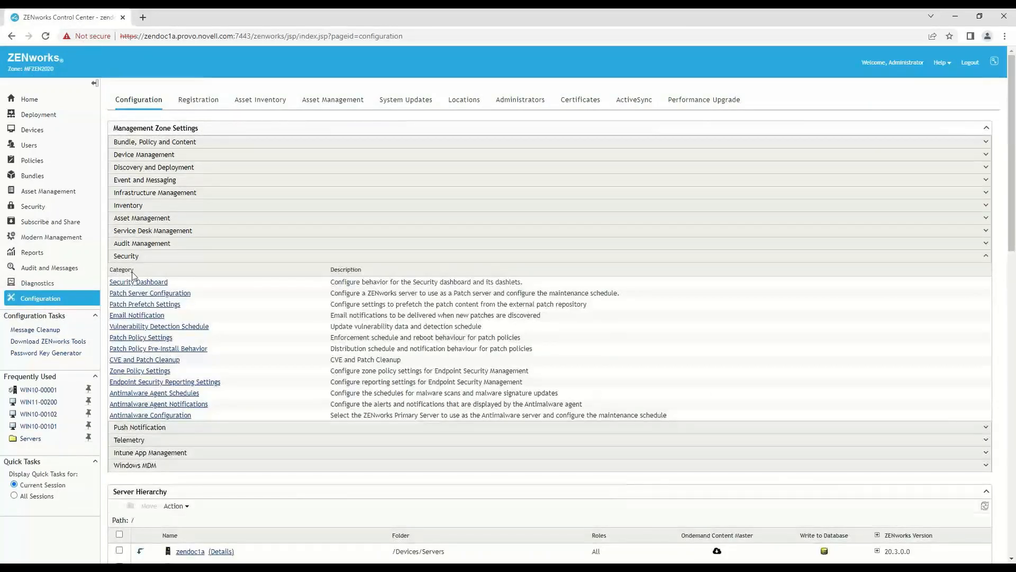
{"action": "left_click", "coordinate": [135, 293]}
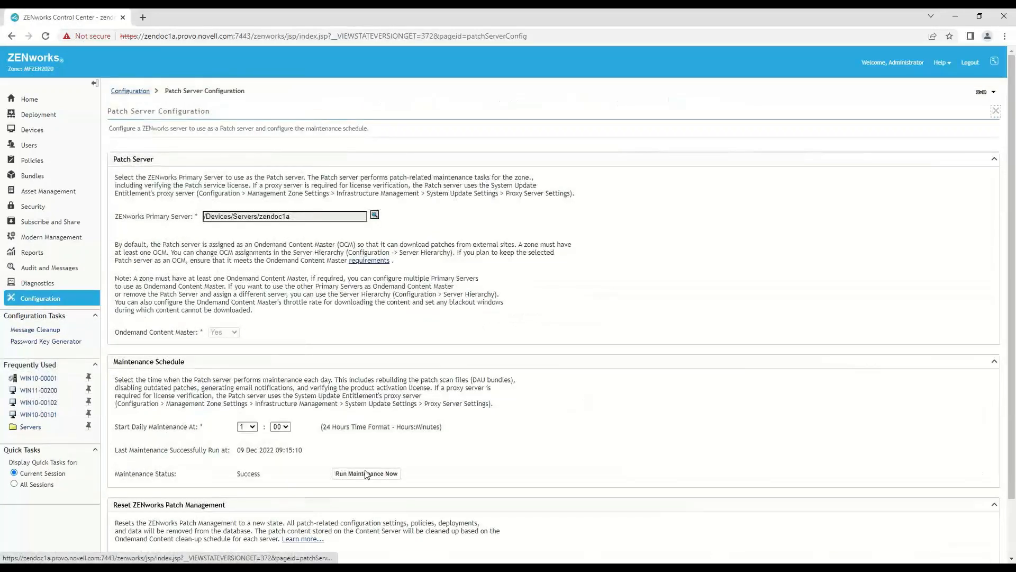
{"action": "left_click", "coordinate": [384, 475]}
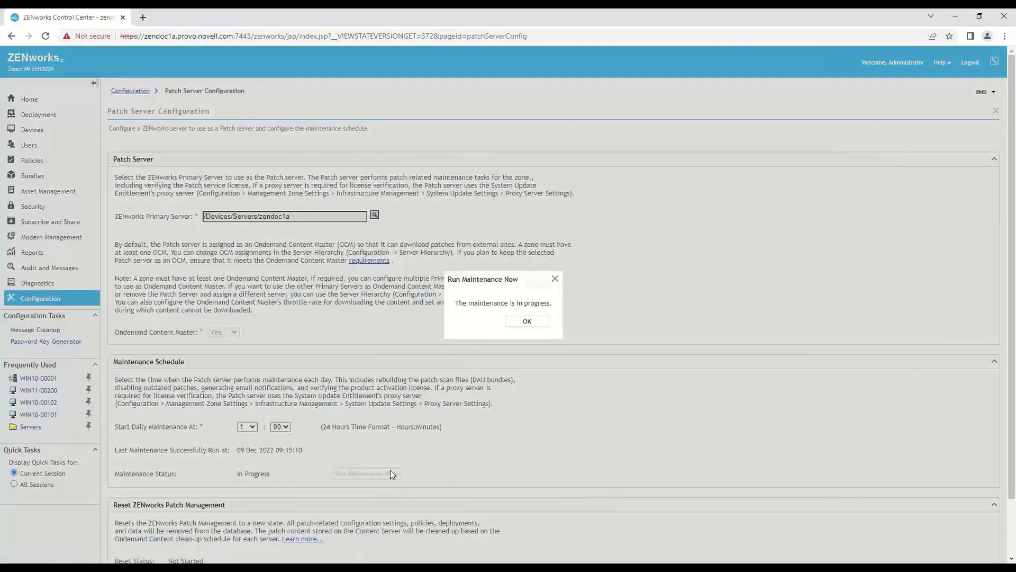
{"action": "left_click", "coordinate": [541, 321]}
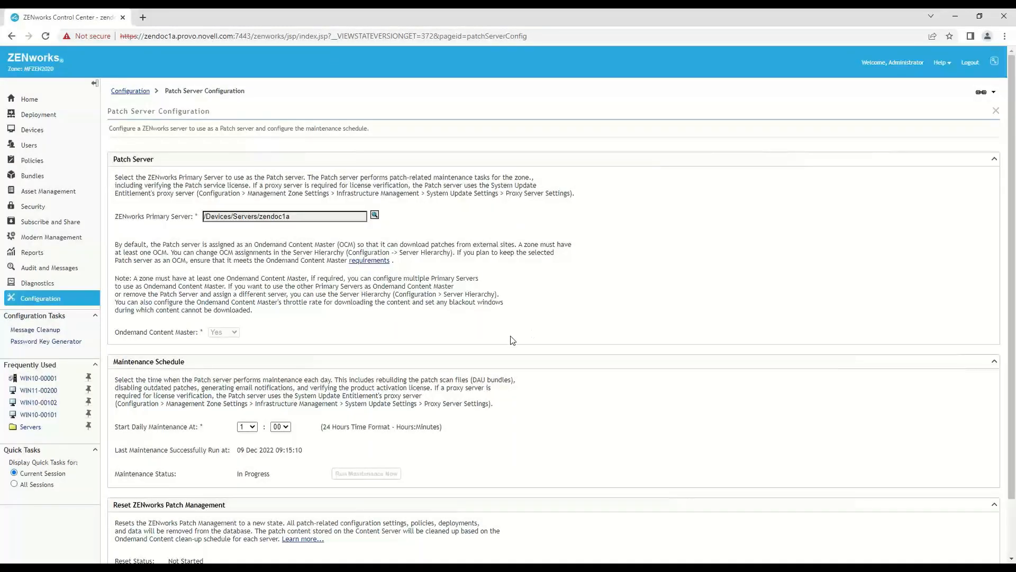
{"action": "scroll", "coordinate": [471, 344], "scroll_direction": "down", "scroll_amount": 2}
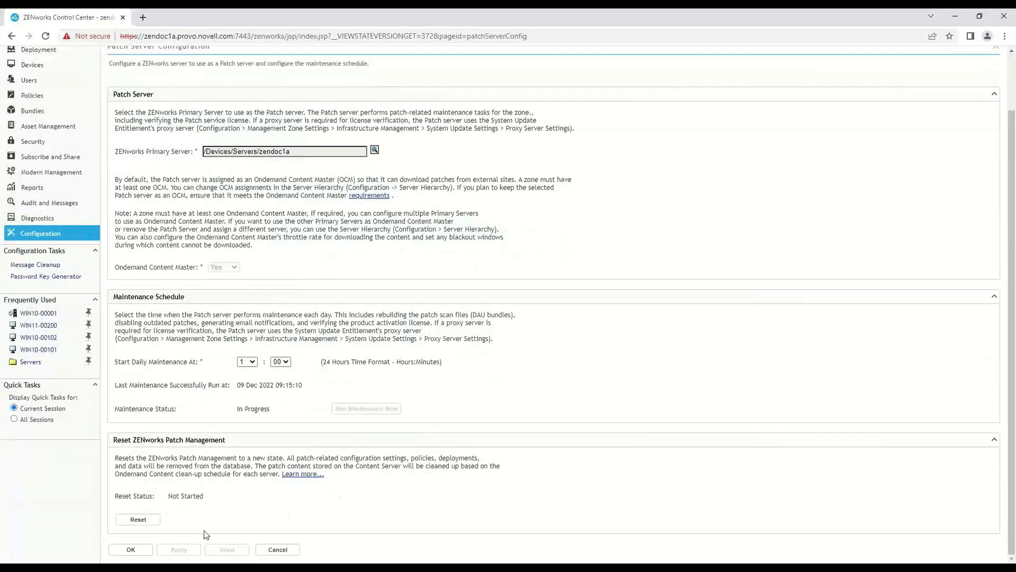
{"action": "left_click", "coordinate": [139, 551]}
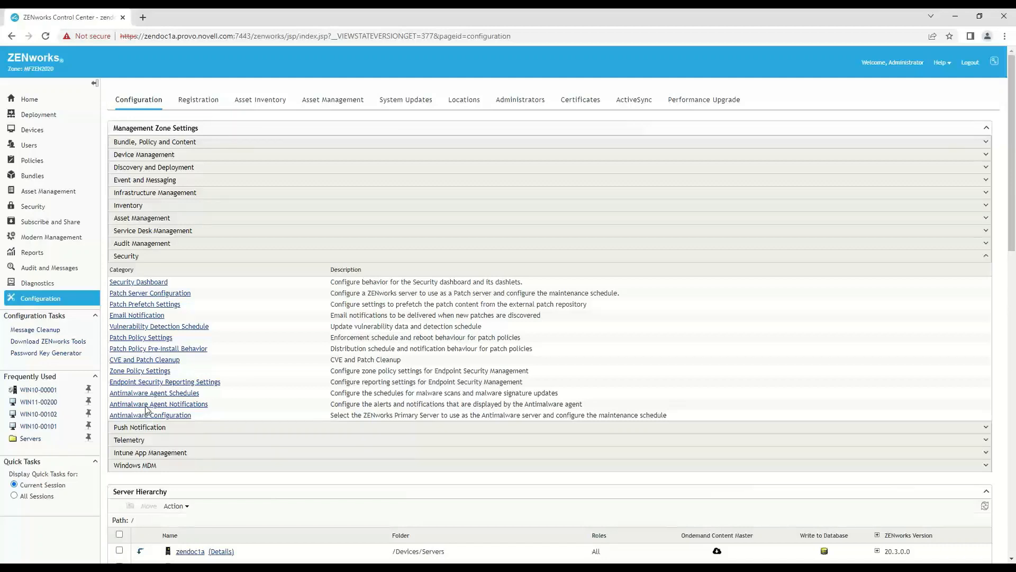
{"action": "left_click", "coordinate": [42, 179]}
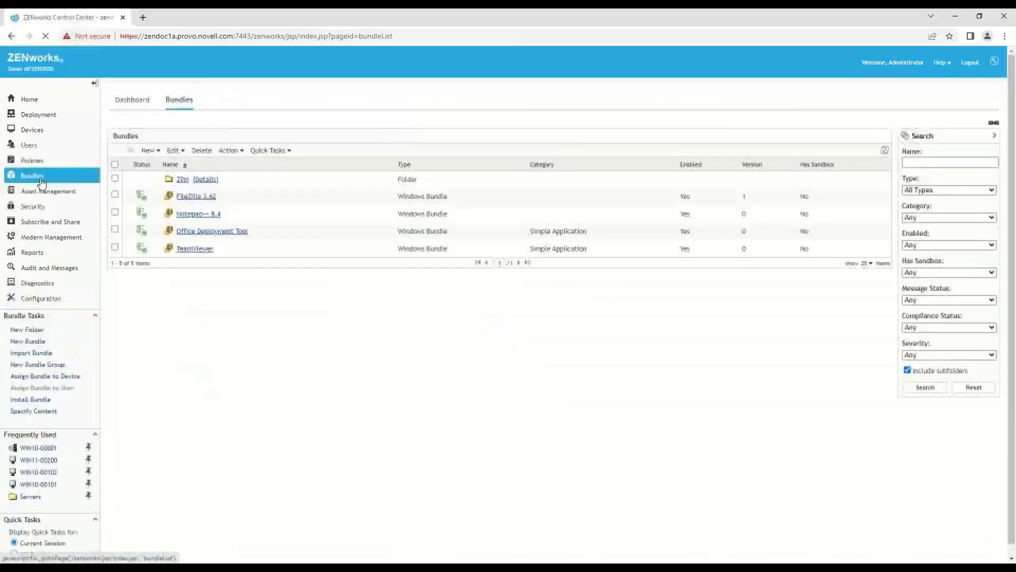
{"action": "left_click", "coordinate": [186, 186]}
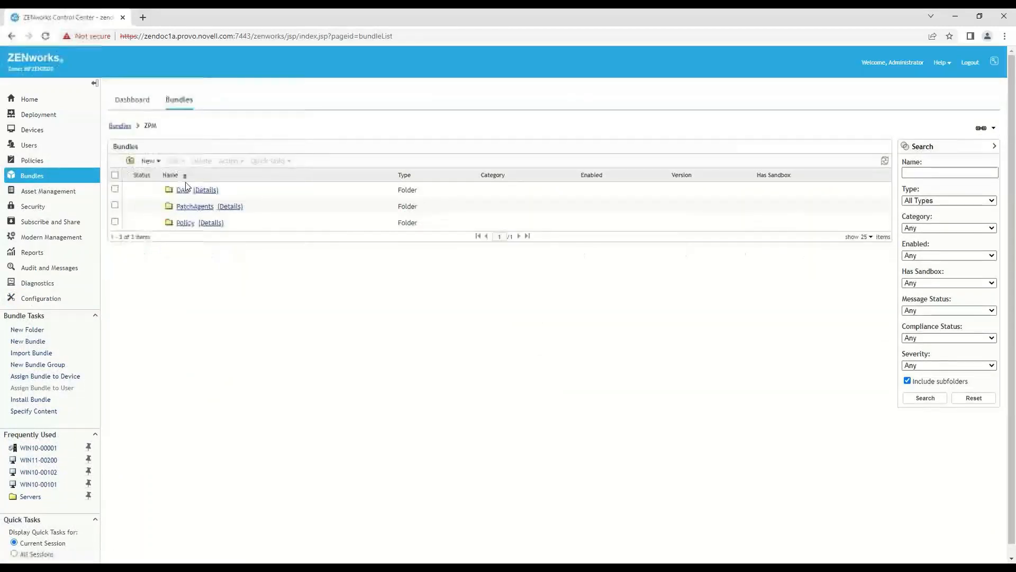
- Enable the NVD CVE subscription
{"action": "left_click", "coordinate": [46, 206]}
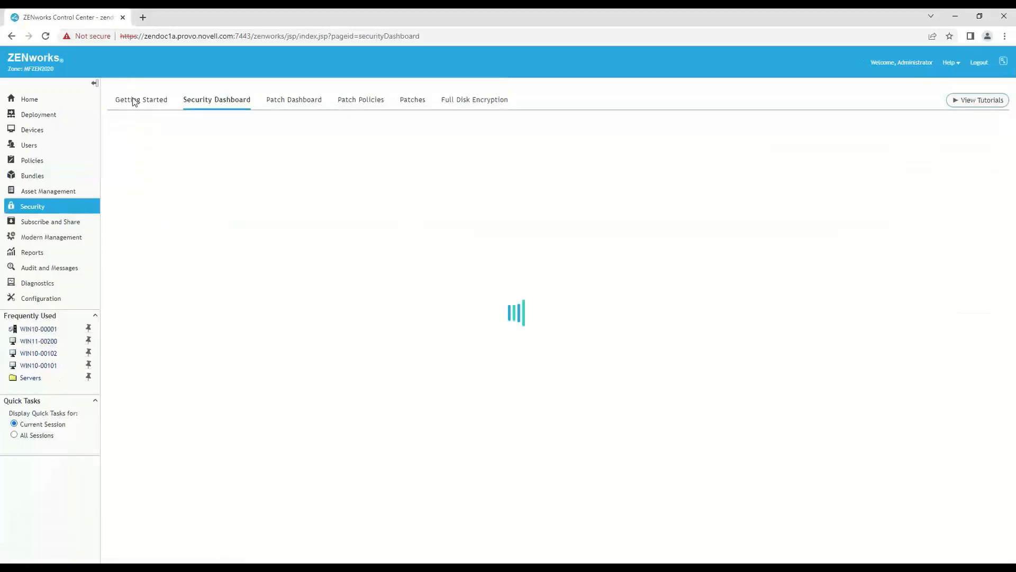
{"action": "left_click", "coordinate": [133, 105]}
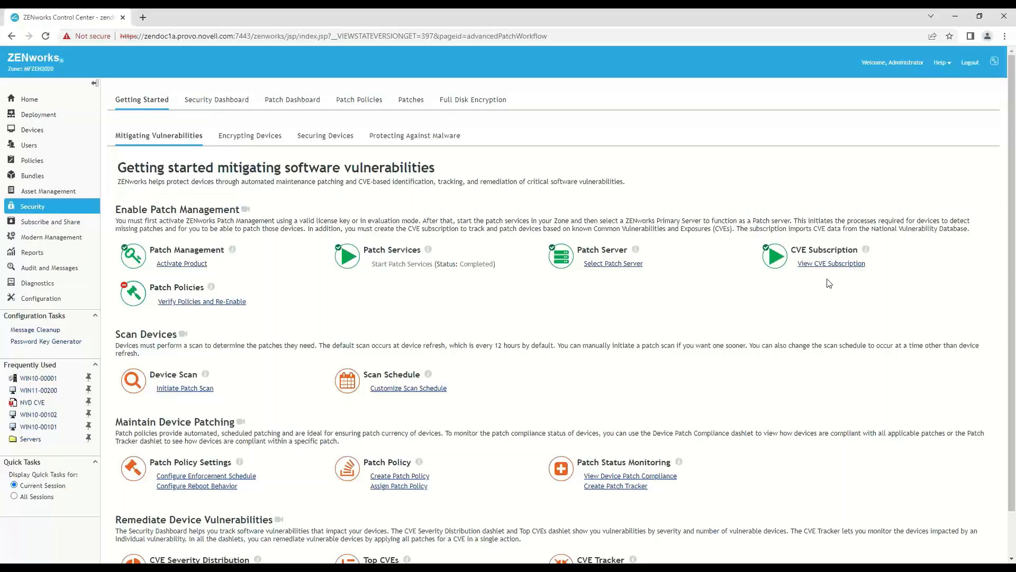
{"action": "left_click", "coordinate": [822, 264]}
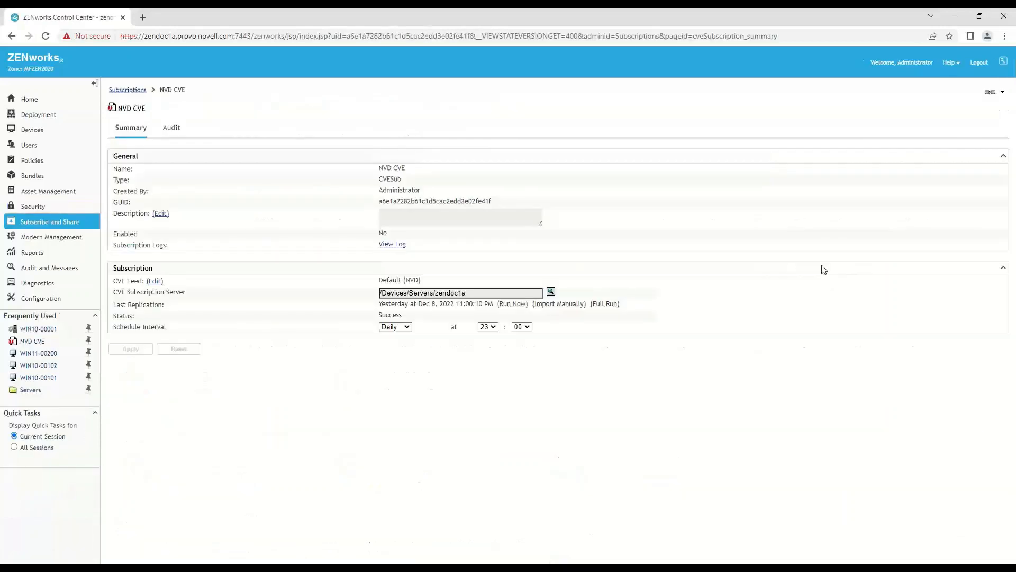
{"action": "left_click", "coordinate": [141, 91]}
{"action": "left_click", "coordinate": [116, 181]}
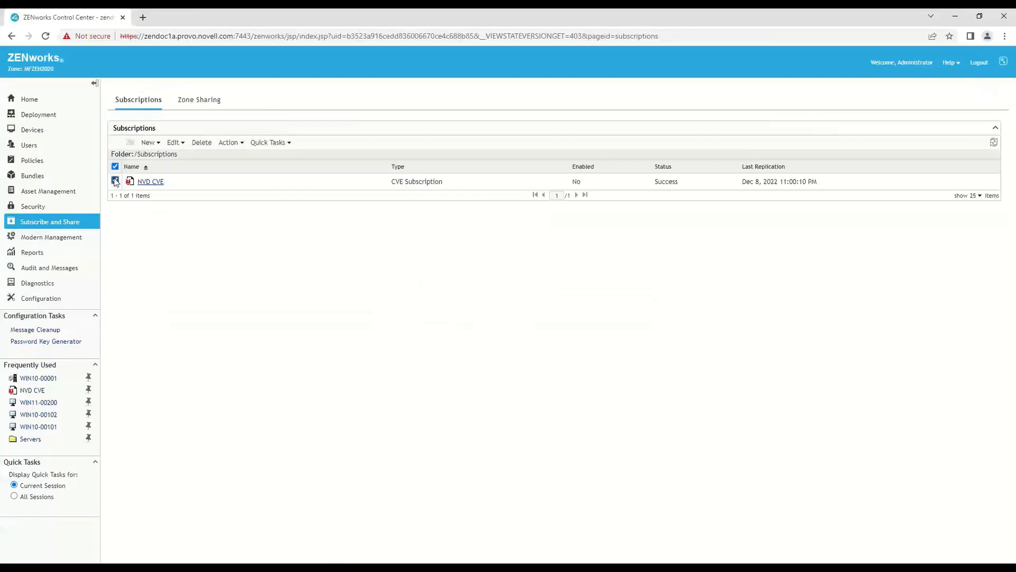
{"action": "left_click", "coordinate": [227, 144]}
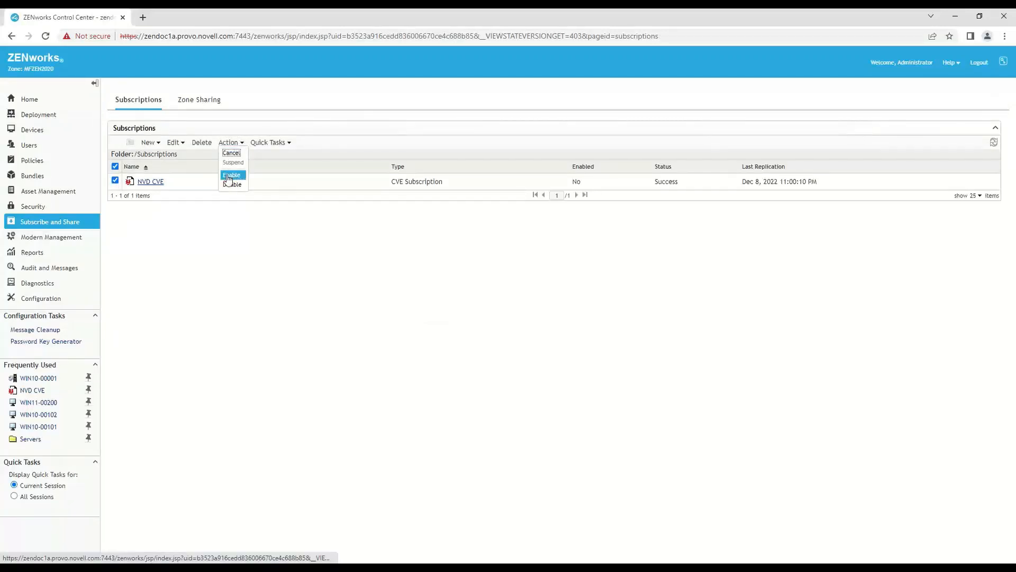
{"action": "left_click", "coordinate": [232, 176]}
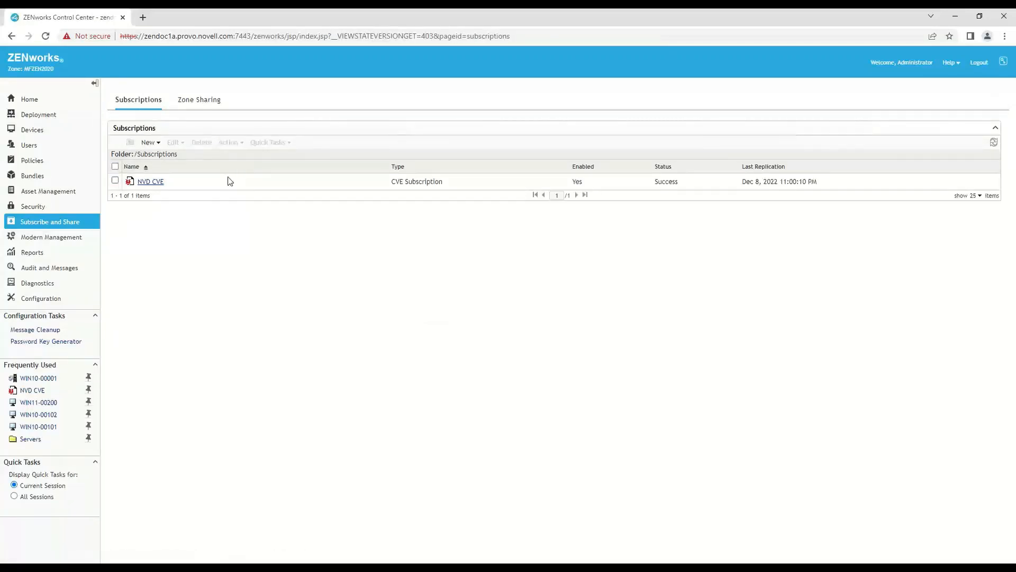
- Start a patch scan using the updated patch signature (DAU) file on all five workstations, notifying them immediately through the current primary server
{"action": "left_click", "coordinate": [45, 209]}
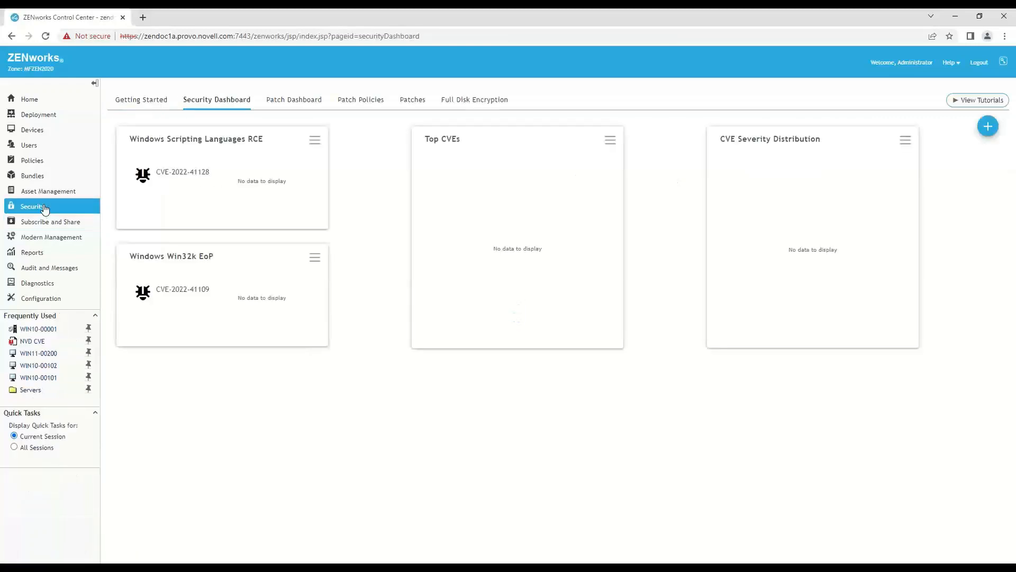
{"action": "left_click", "coordinate": [158, 106]}
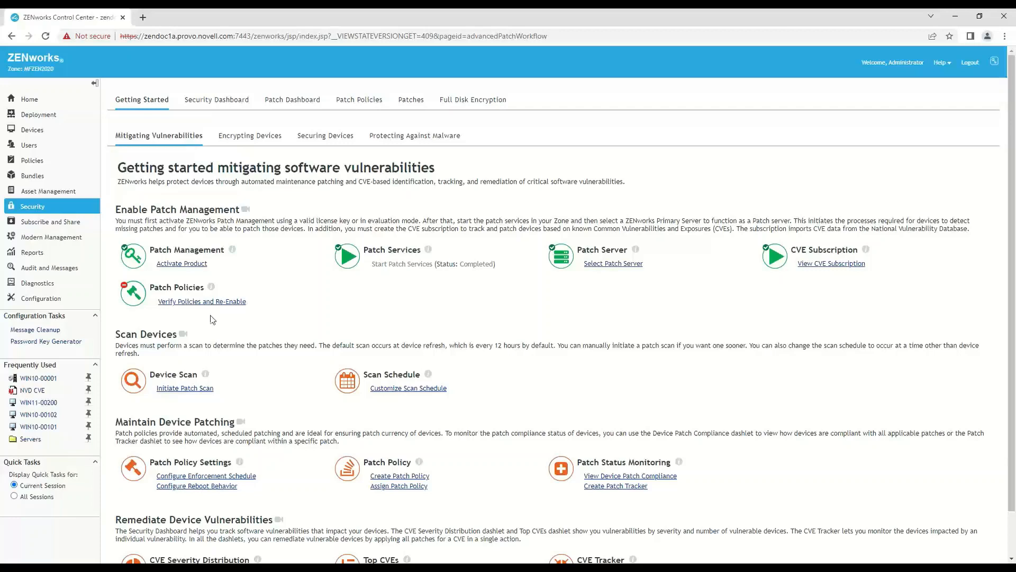
{"action": "left_click", "coordinate": [184, 390]}
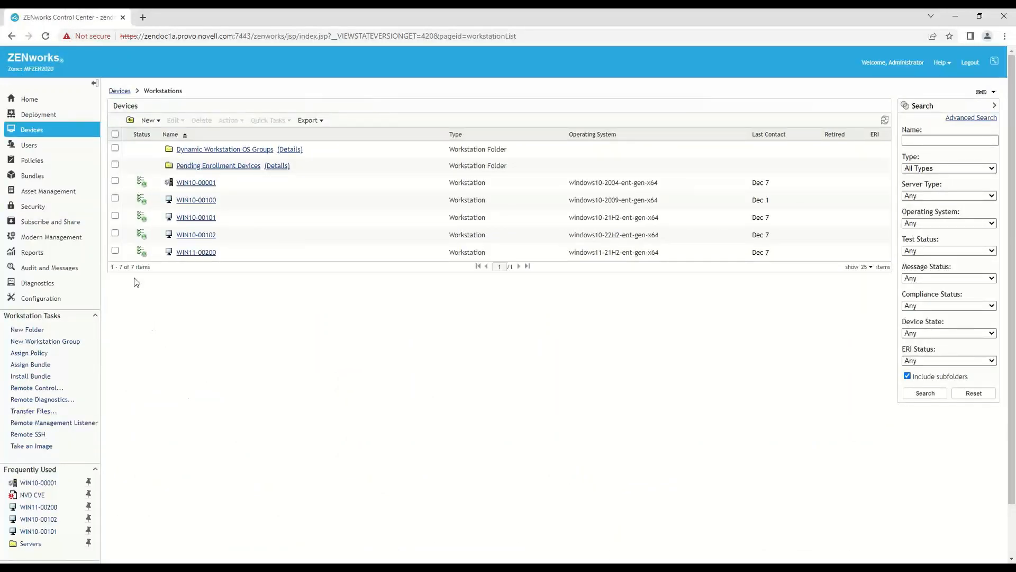
{"action": "left_click", "coordinate": [114, 181]}
{"action": "left_click", "coordinate": [115, 198]}
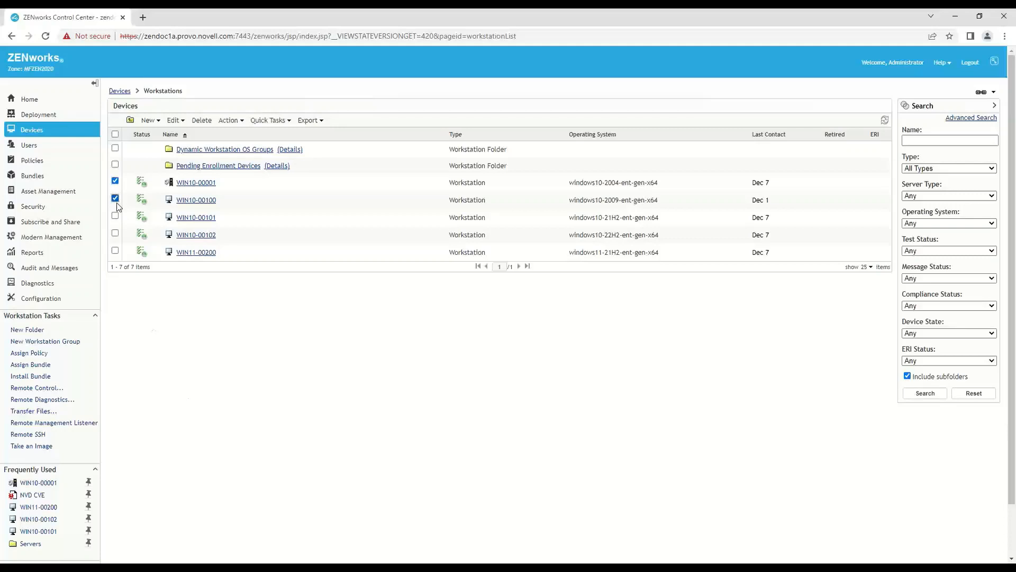
{"action": "left_click", "coordinate": [114, 216]}
{"action": "left_click", "coordinate": [115, 236]}
{"action": "left_click", "coordinate": [116, 251]}
{"action": "left_click", "coordinate": [270, 120]}
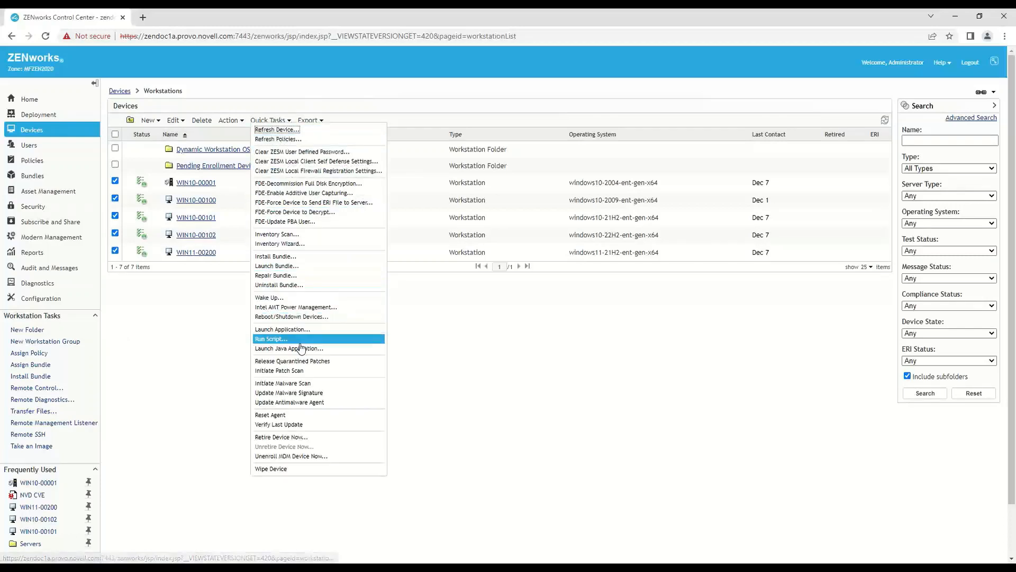
{"action": "left_click", "coordinate": [296, 371]}
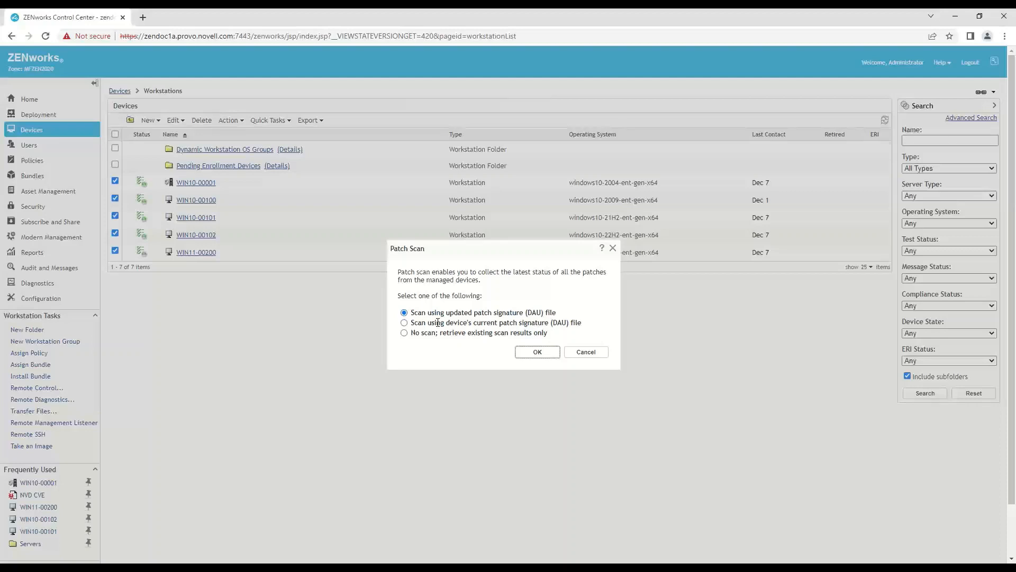
{"action": "left_click", "coordinate": [551, 354]}
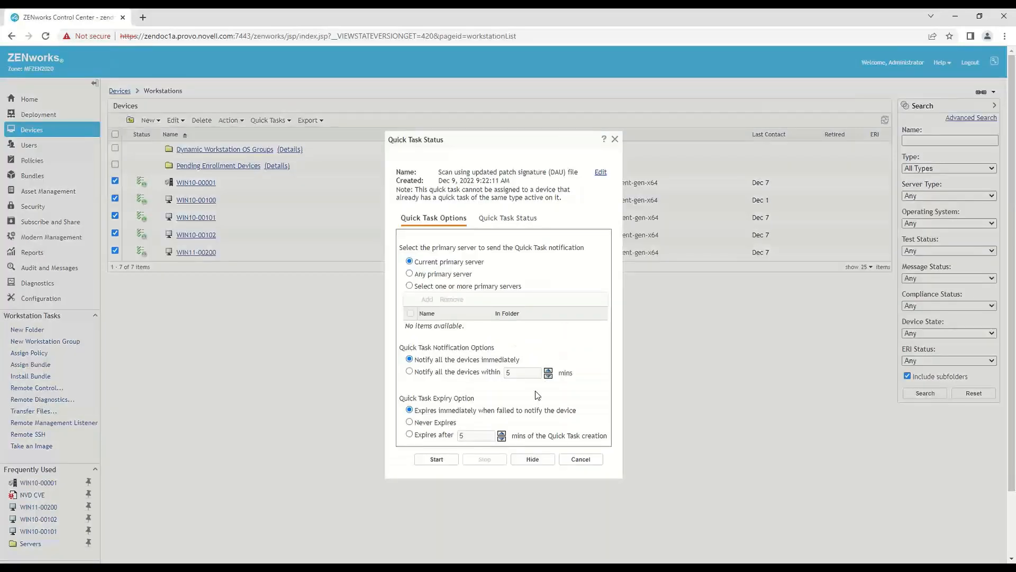
{"action": "left_click", "coordinate": [420, 459]}
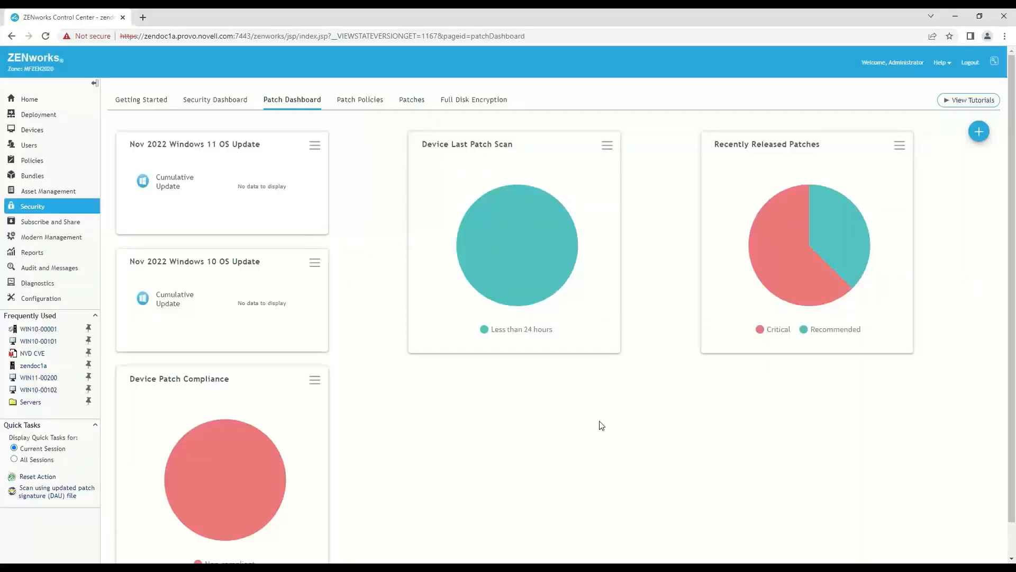
- Examine the devices' last patch scan times in the Device Last Patch Scan dashlet and open the patches list
{"action": "left_click", "coordinate": [528, 285]}
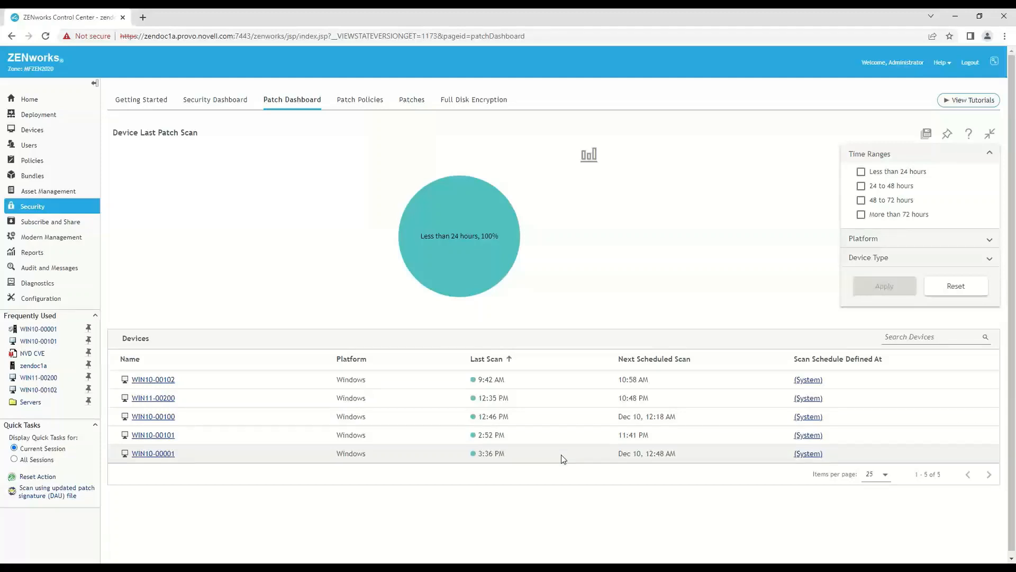
{"action": "left_click", "coordinate": [404, 110]}
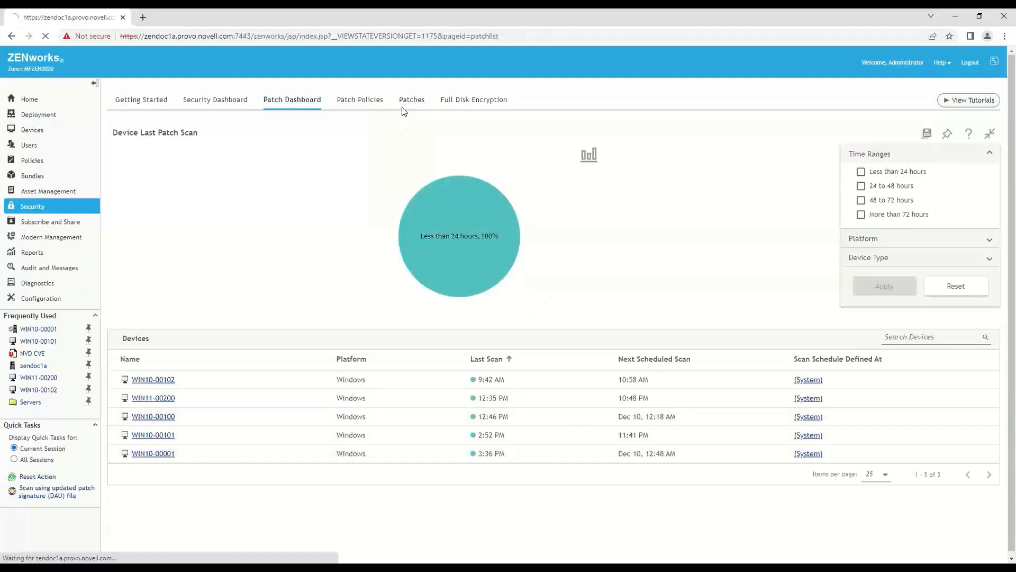
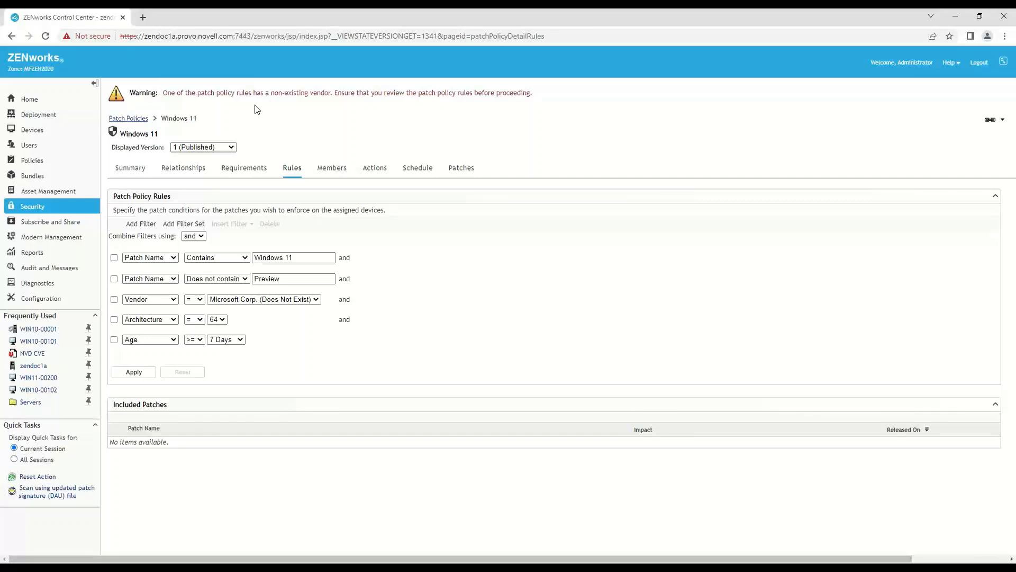
- Change the vendor rule of the Windows 11 patch policy to Microsoft and apply the rules
{"action": "left_click", "coordinate": [317, 299]}
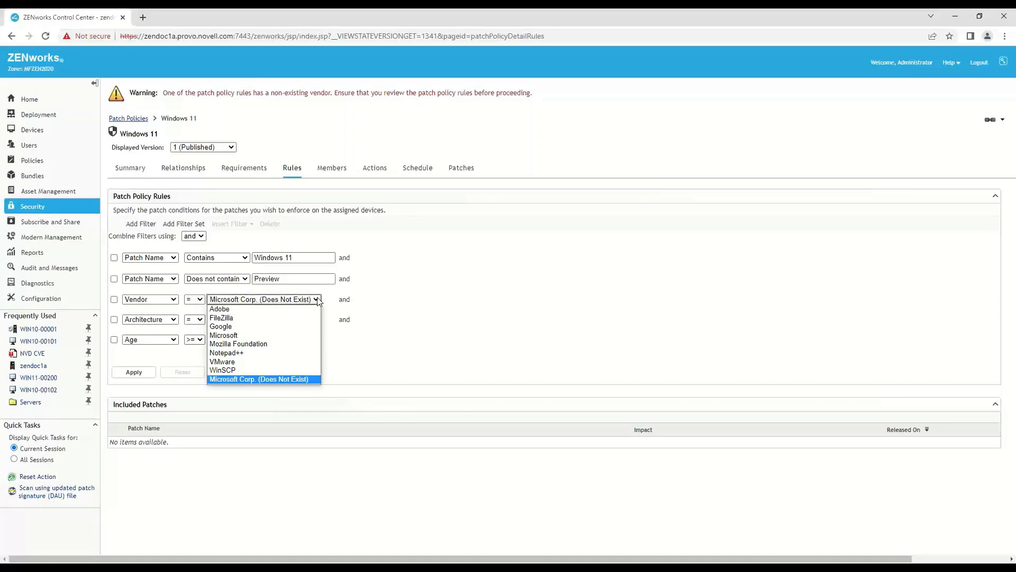
{"action": "left_click", "coordinate": [265, 335]}
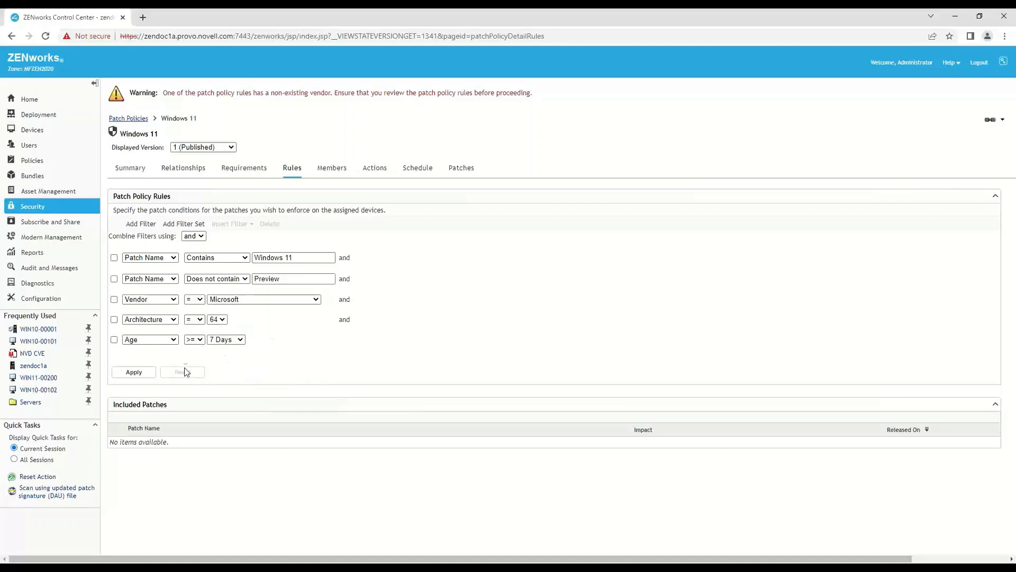
{"action": "left_click", "coordinate": [149, 375]}
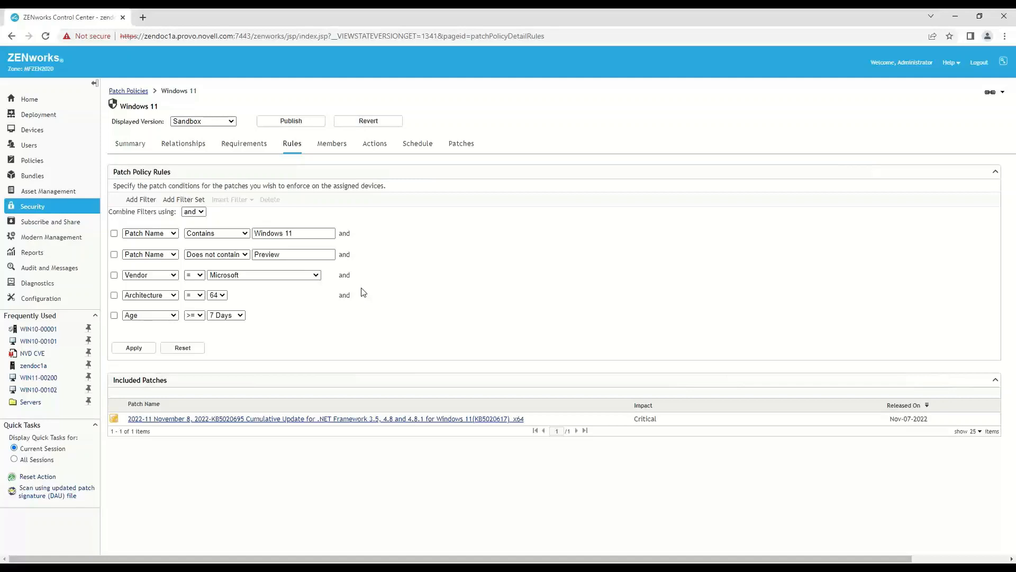
- Combine the policy filters using "or" and add a filter set where Patch Name contains "Windows 11"
{"action": "left_click", "coordinate": [203, 212]}
{"action": "left_click", "coordinate": [198, 232]}
{"action": "left_click", "coordinate": [198, 200]}
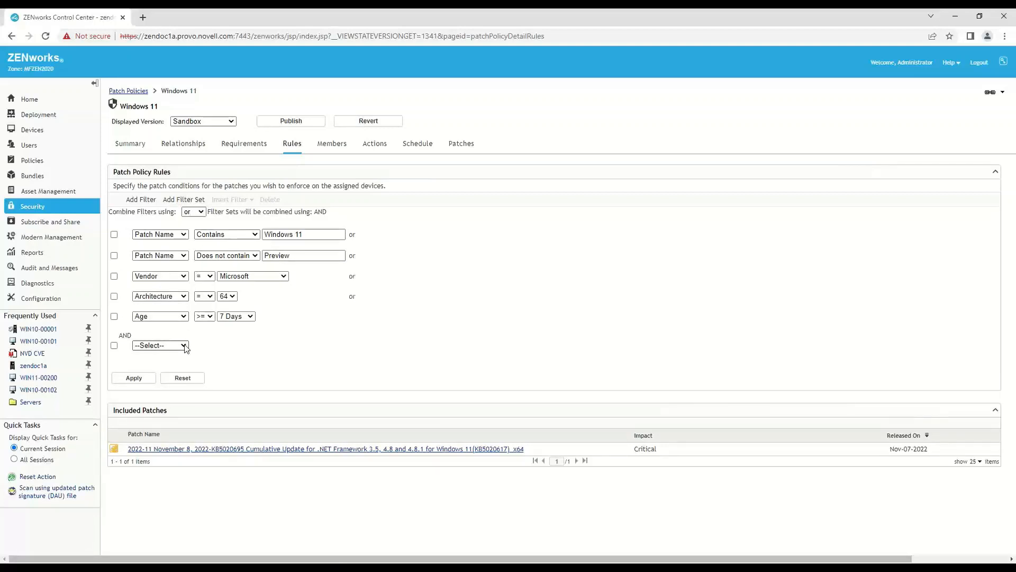
{"action": "left_click", "coordinate": [184, 346]}
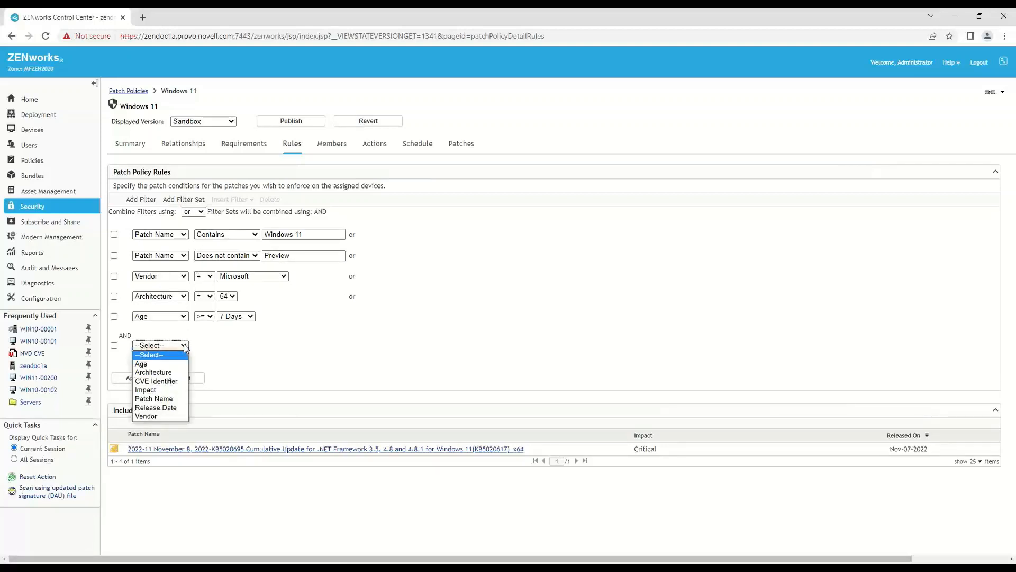
{"action": "left_click", "coordinate": [169, 400]}
{"action": "left_click", "coordinate": [281, 347]}
{"action": "type", "text": "W"}
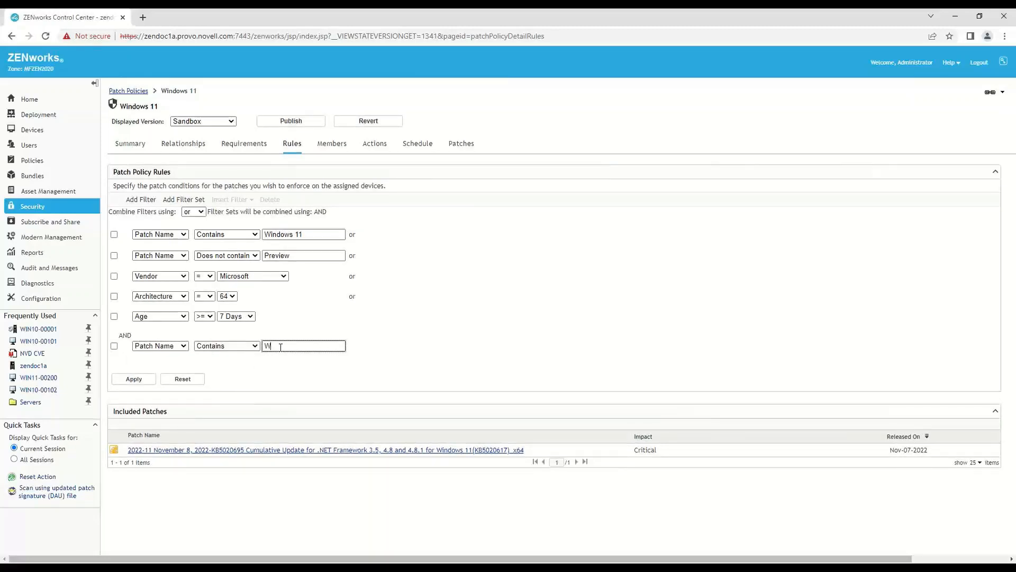
{"action": "type", "text": "indows 11"}
- Insert a filter in the new filter set where Patch Name contains "22000"
{"action": "left_click", "coordinate": [113, 346]}
{"action": "left_click", "coordinate": [238, 200]}
{"action": "left_click", "coordinate": [233, 219]}
{"action": "left_click", "coordinate": [161, 366]}
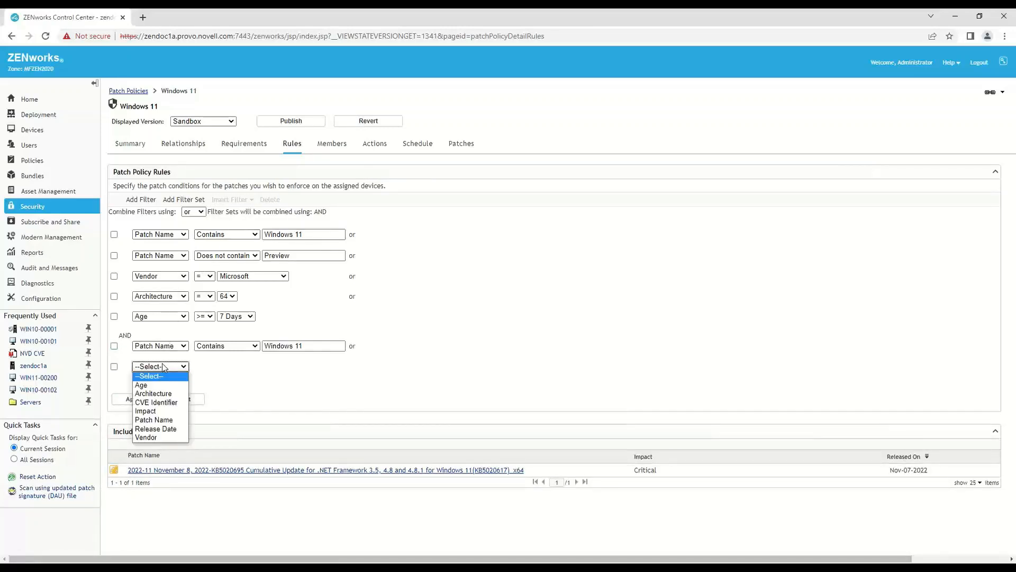
{"action": "left_click", "coordinate": [157, 423]}
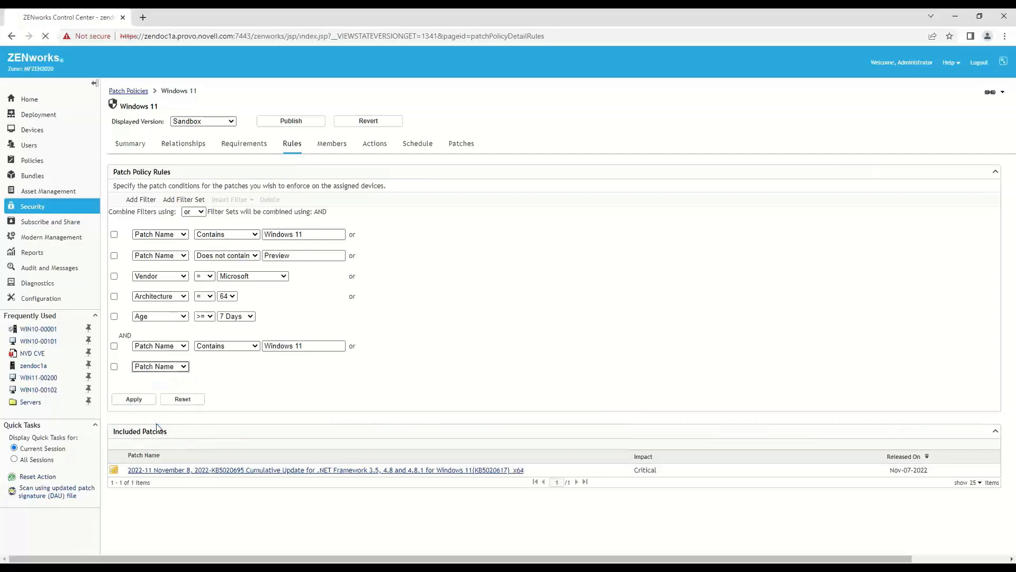
{"action": "left_click", "coordinate": [276, 368]}
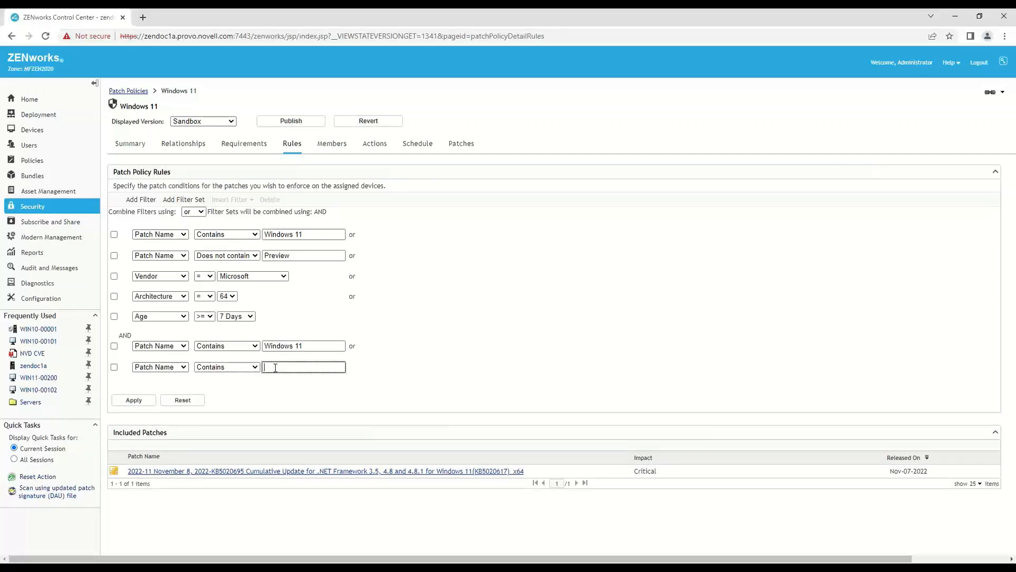
{"action": "type", "text": "22000"}
- Insert a filter below the 22000 filter where Patch Name contains "22621"
{"action": "left_click", "coordinate": [114, 367]}
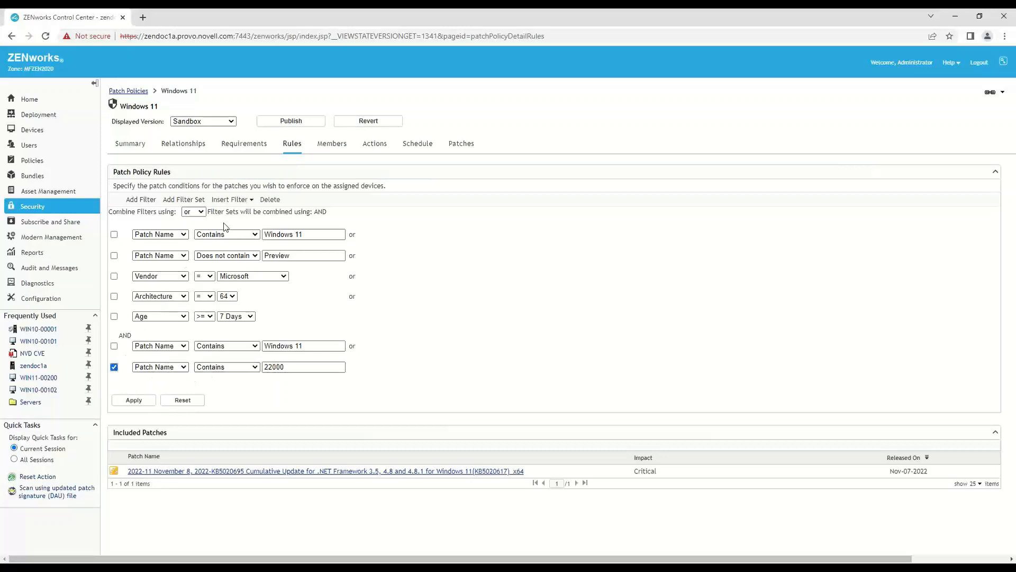
{"action": "left_click", "coordinate": [235, 201]}
{"action": "left_click", "coordinate": [232, 220]}
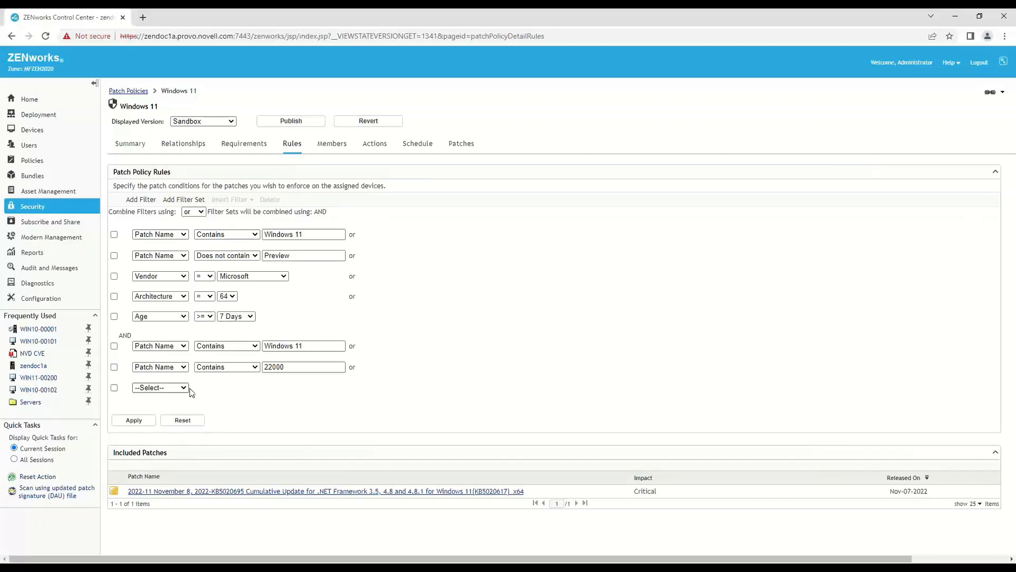
{"action": "left_click", "coordinate": [184, 388]}
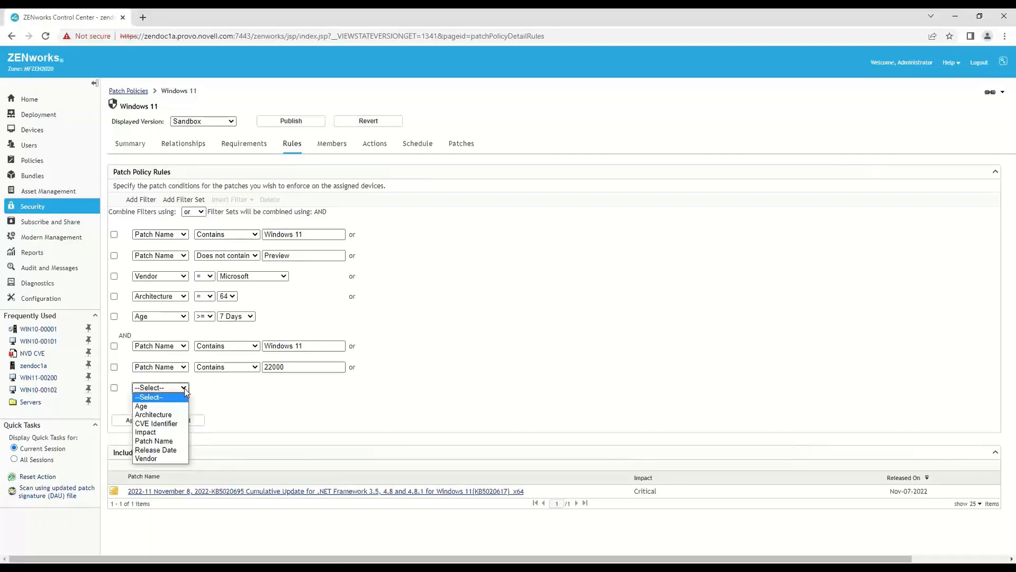
{"action": "left_click", "coordinate": [170, 441]}
{"action": "left_click", "coordinate": [285, 390]}
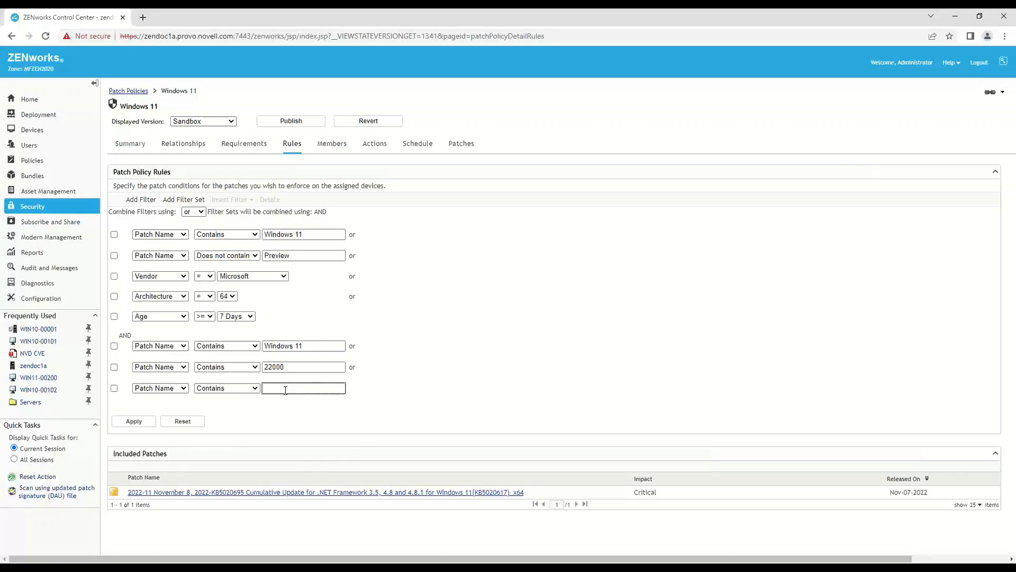
{"action": "type", "text": "22621"}
- Add another filter set where Patch Name does not contain "Preview"
{"action": "left_click", "coordinate": [187, 204]}
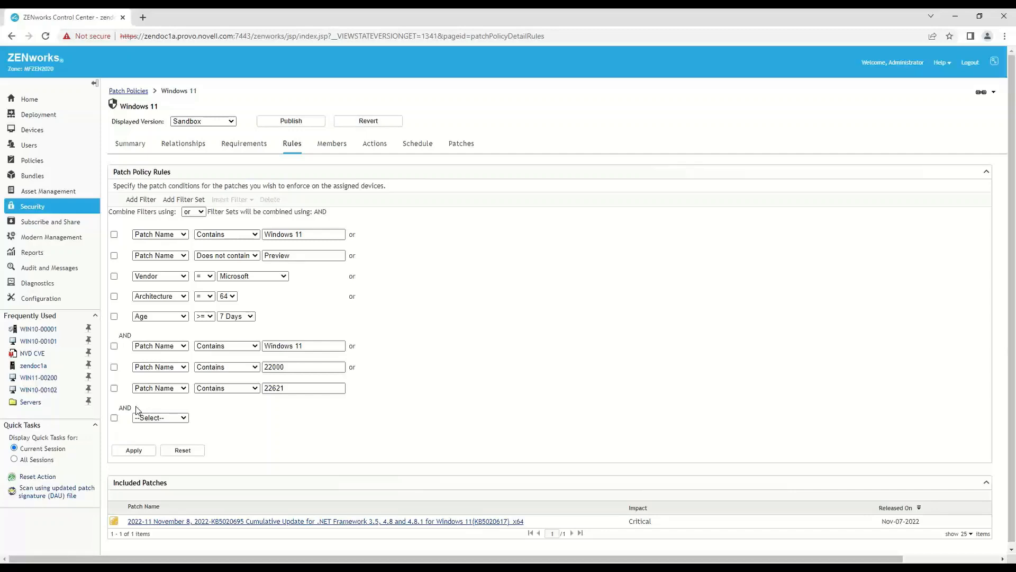
{"action": "left_click", "coordinate": [161, 417]}
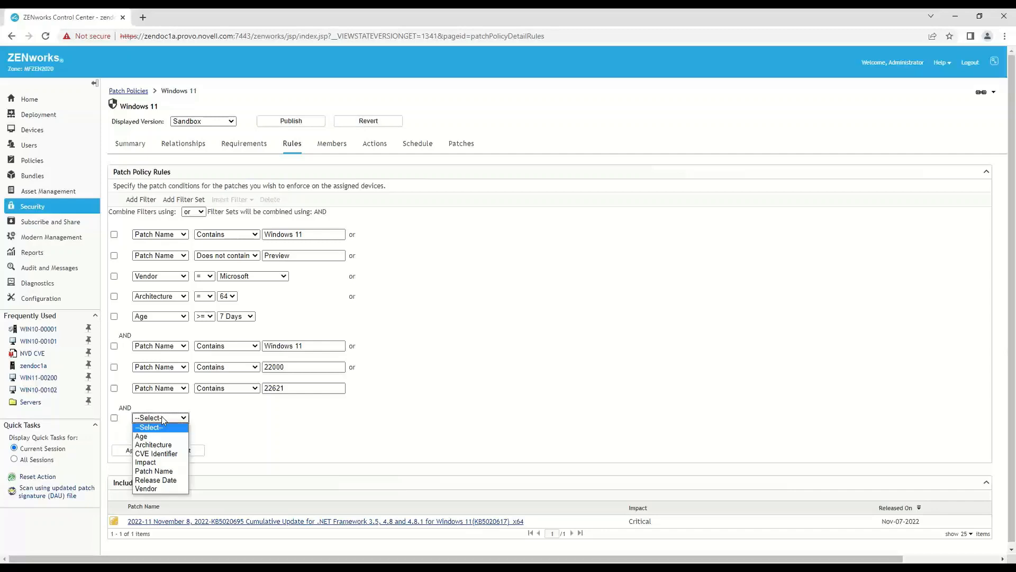
{"action": "left_click", "coordinate": [170, 470]}
{"action": "left_click", "coordinate": [255, 418]}
{"action": "left_click", "coordinate": [234, 438]}
{"action": "left_click", "coordinate": [275, 419]}
{"action": "type", "text": "P"}
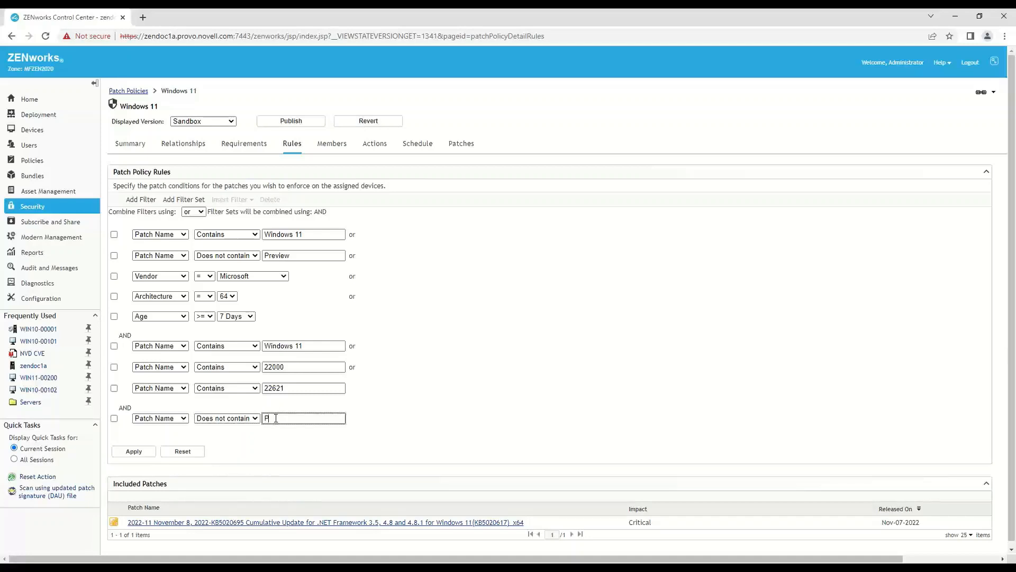
{"action": "type", "text": "review"}
- Add a filter set requiring the Vendor to equal Microsoft
{"action": "left_click", "coordinate": [189, 201]}
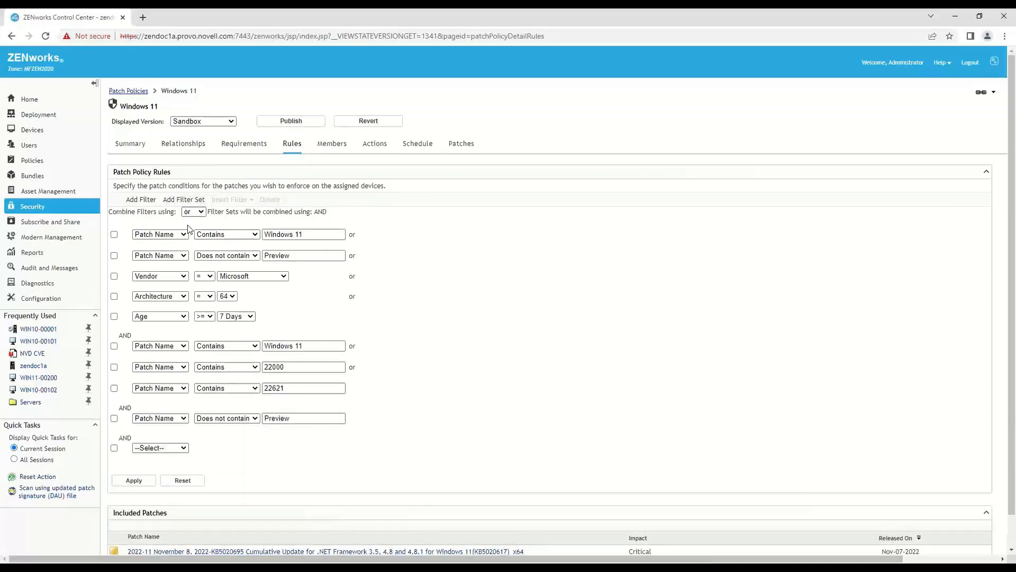
{"action": "left_click", "coordinate": [185, 447]}
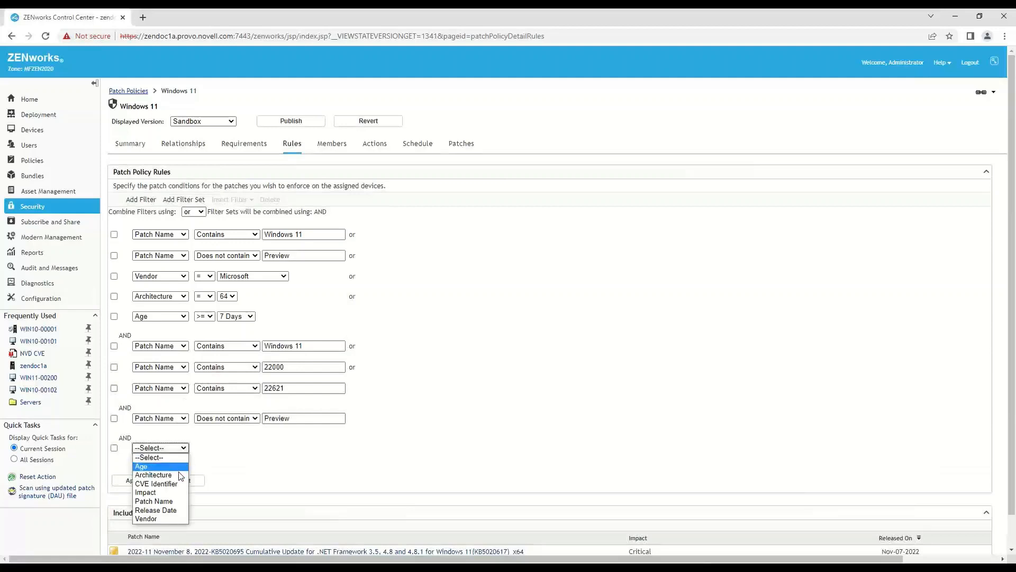
{"action": "left_click", "coordinate": [163, 517]}
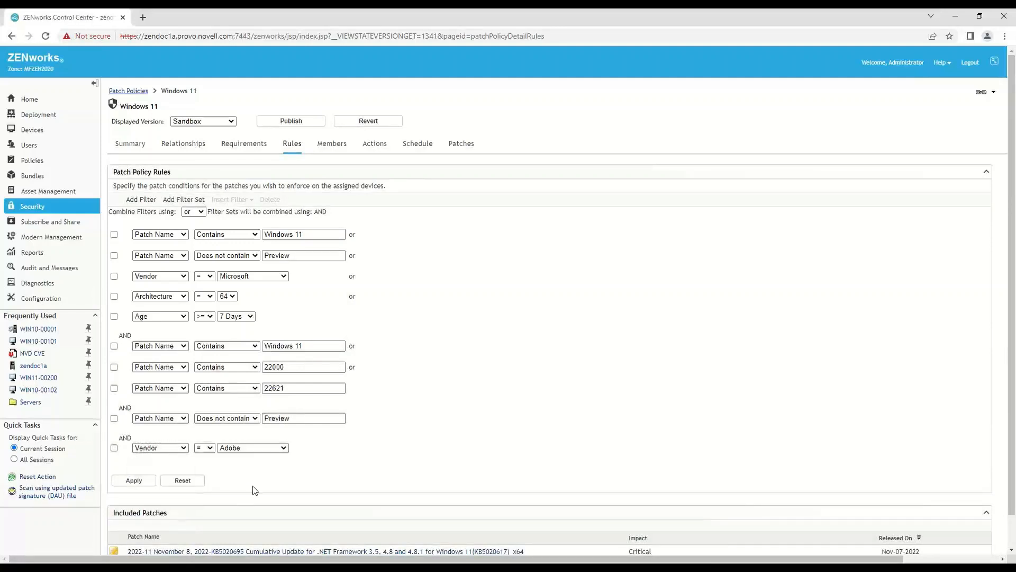
{"action": "left_click", "coordinate": [286, 449]}
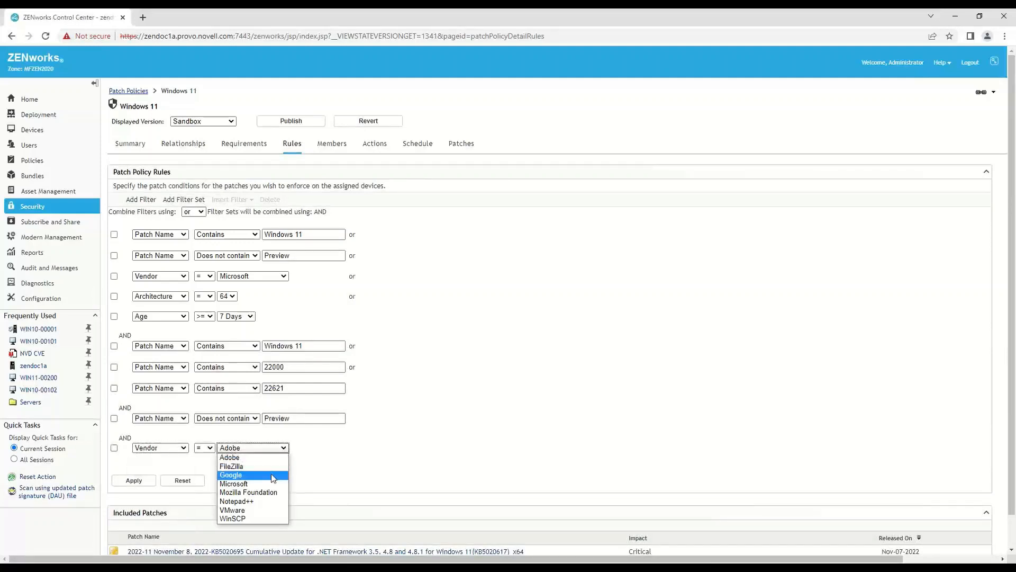
{"action": "key", "text": "m"}
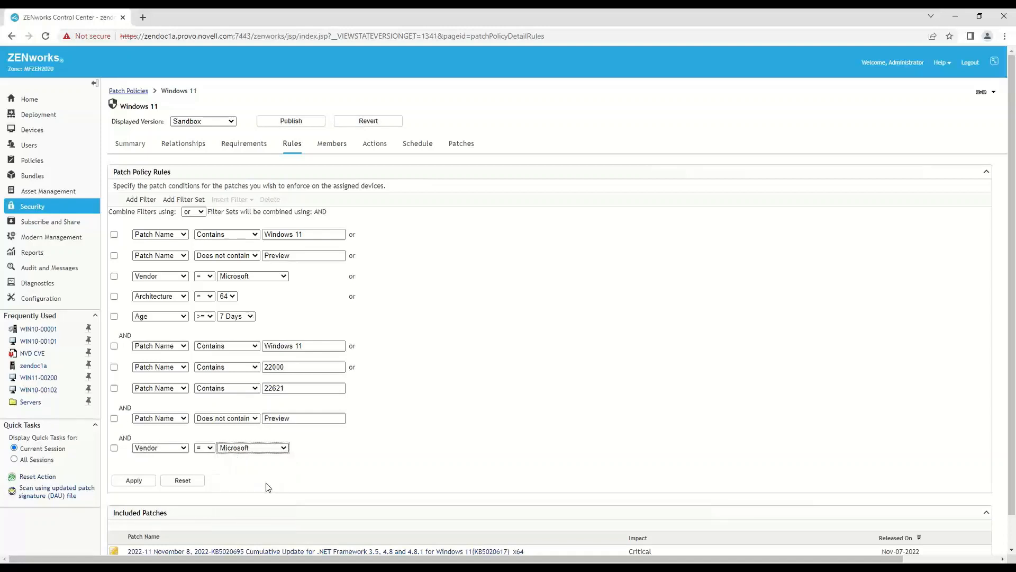
- Add a filter set requiring the Architecture to equal 64
{"action": "left_click", "coordinate": [196, 199]}
{"action": "left_click", "coordinate": [196, 199]}
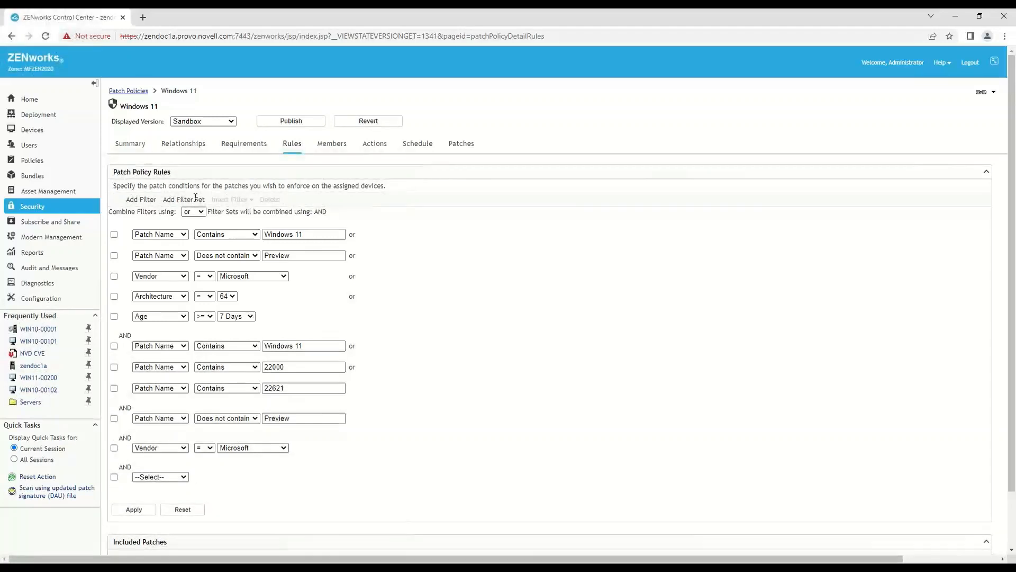
{"action": "left_click", "coordinate": [186, 477]}
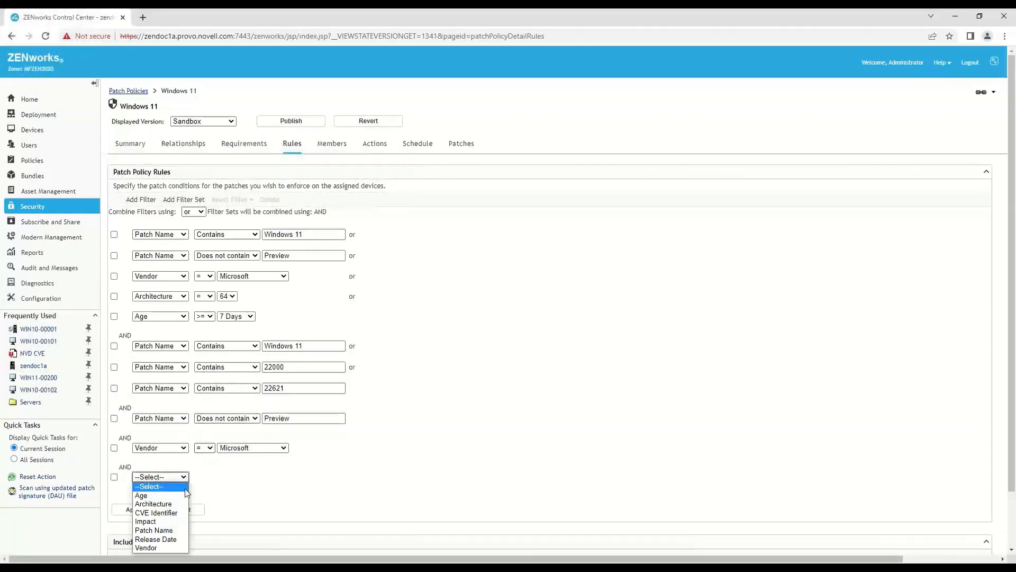
{"action": "left_click", "coordinate": [180, 504]}
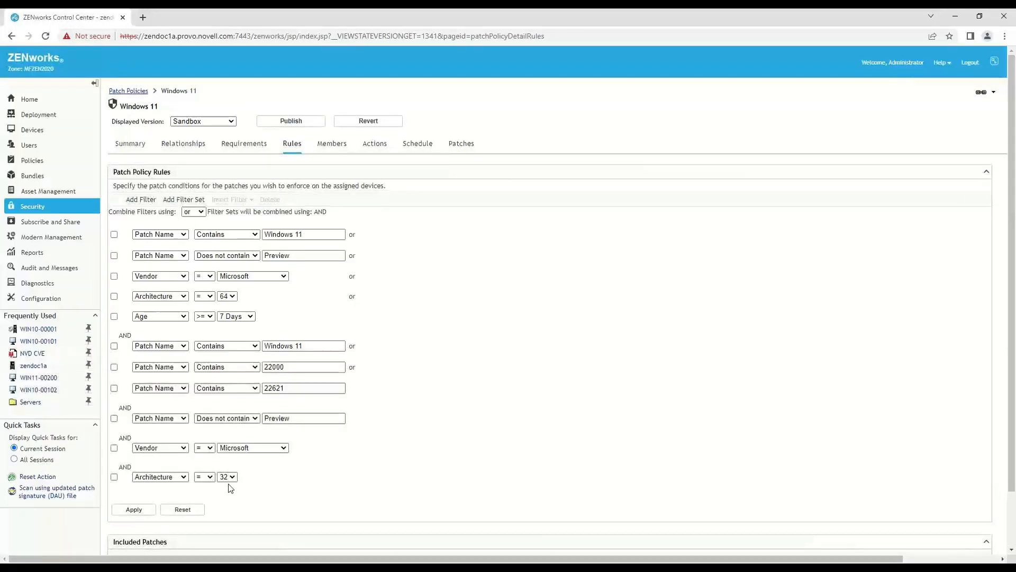
{"action": "left_click", "coordinate": [232, 478]}
{"action": "left_click", "coordinate": [227, 495]}
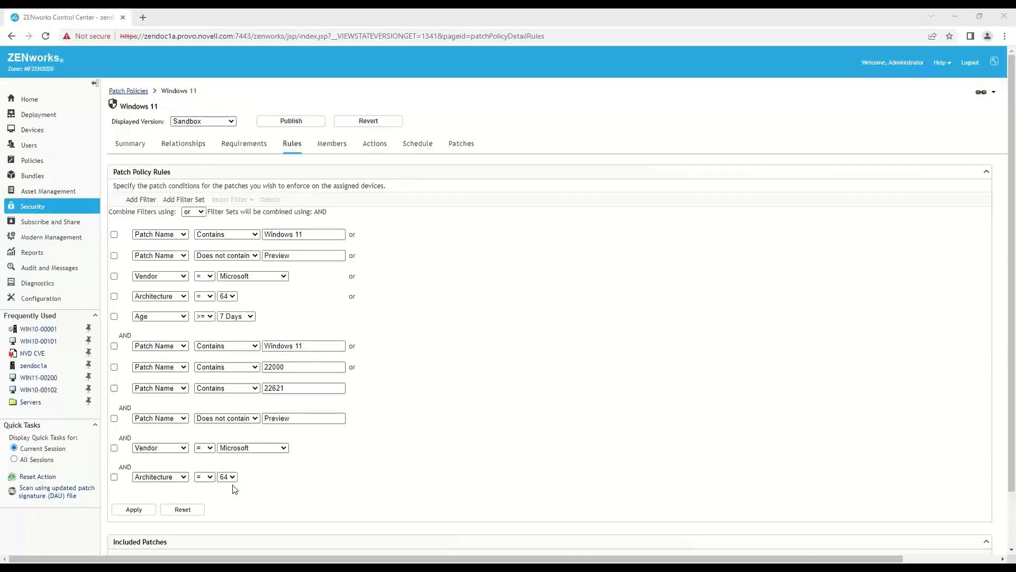
- Add a filter set requiring the Age to be at least 7 Days
{"action": "left_click", "coordinate": [184, 199]}
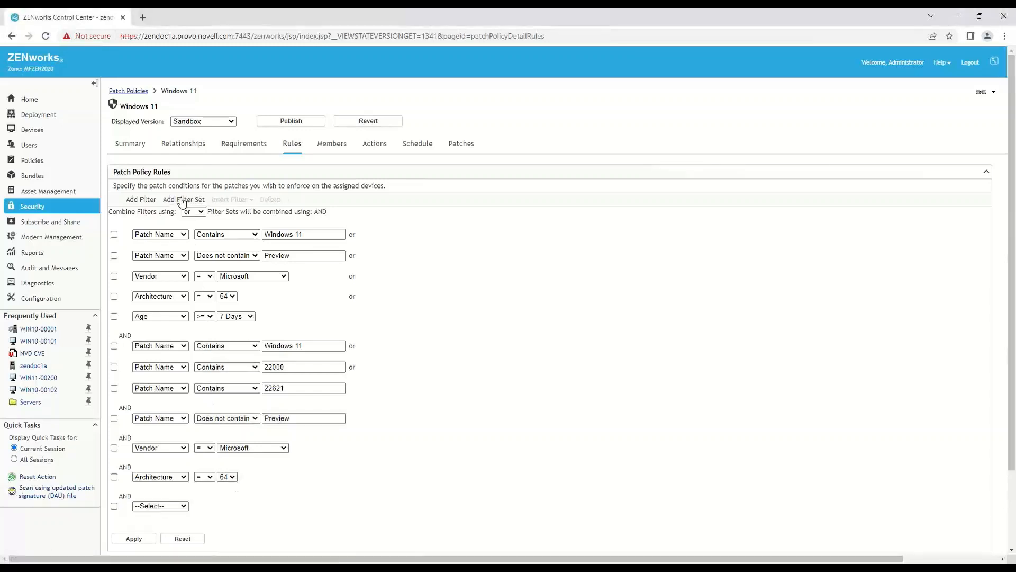
{"action": "left_click", "coordinate": [185, 506]}
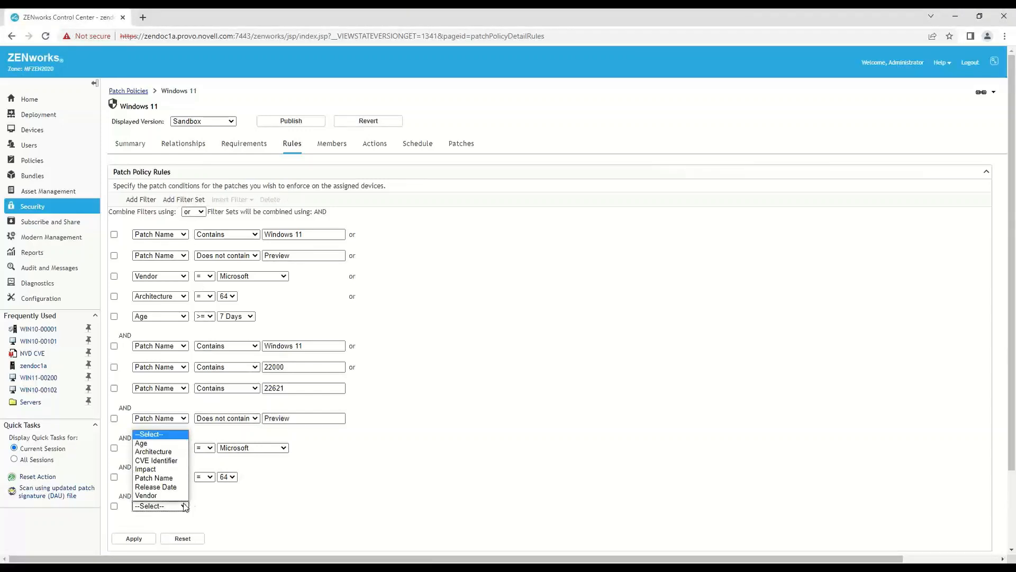
{"action": "left_click", "coordinate": [149, 443]}
{"action": "left_click", "coordinate": [232, 507]}
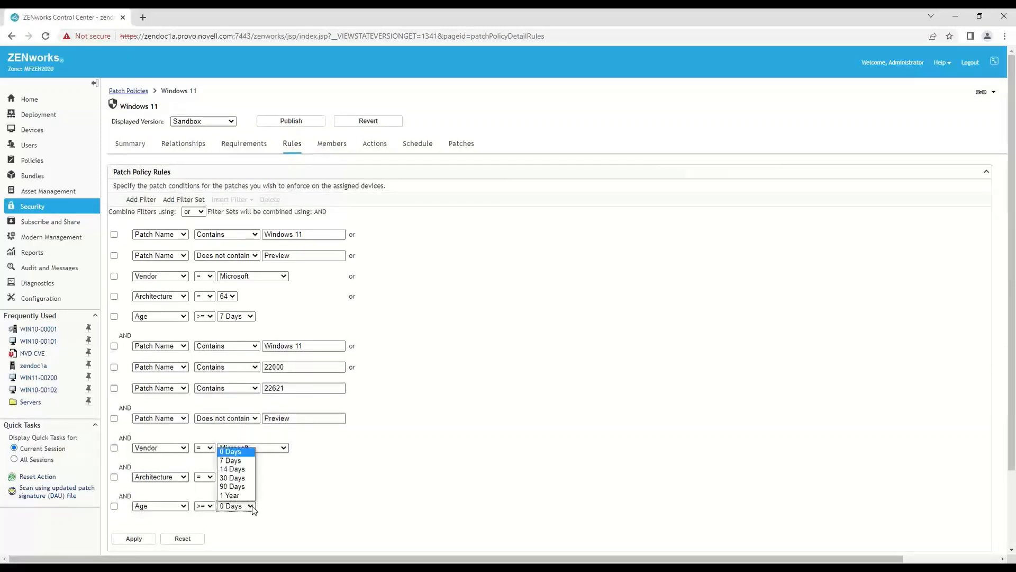
{"action": "left_click", "coordinate": [245, 464]}
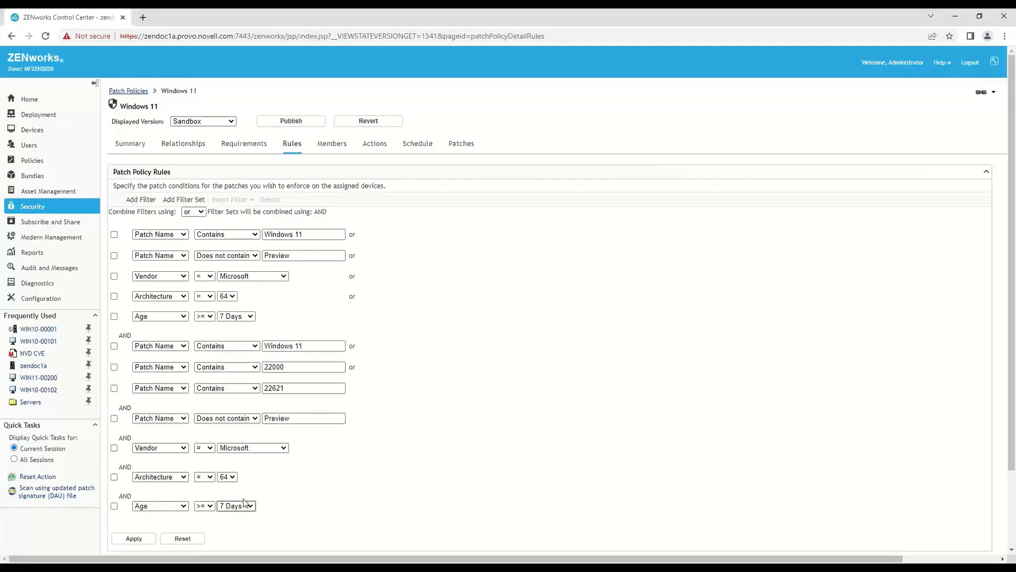
- Delete the five original filters in the first filter set and apply the revised policy rules
{"action": "left_click", "coordinate": [113, 234]}
{"action": "left_click", "coordinate": [115, 256]}
{"action": "left_click", "coordinate": [114, 277]}
{"action": "left_click", "coordinate": [114, 296]}
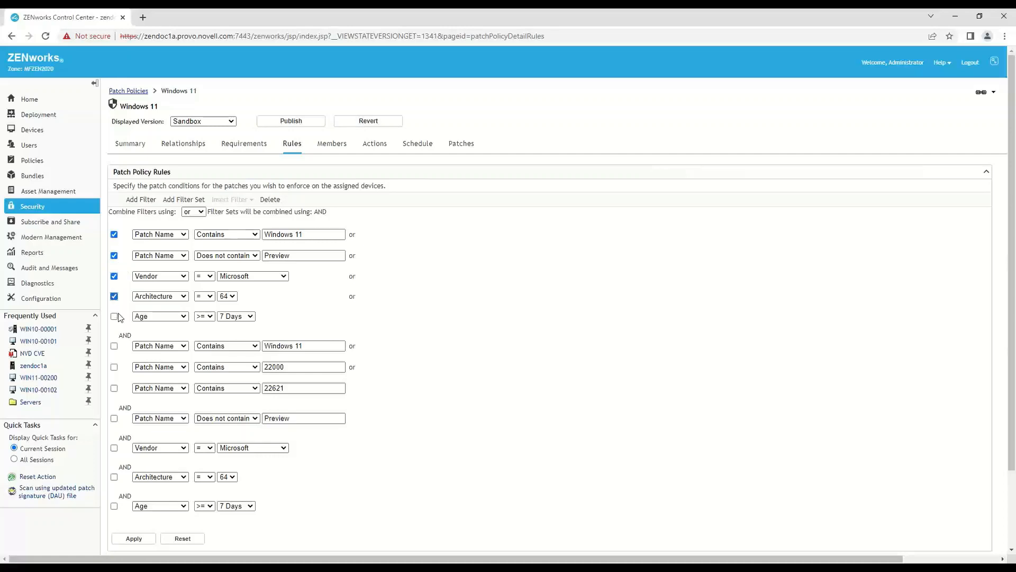
{"action": "left_click", "coordinate": [114, 317]}
{"action": "left_click", "coordinate": [271, 201]}
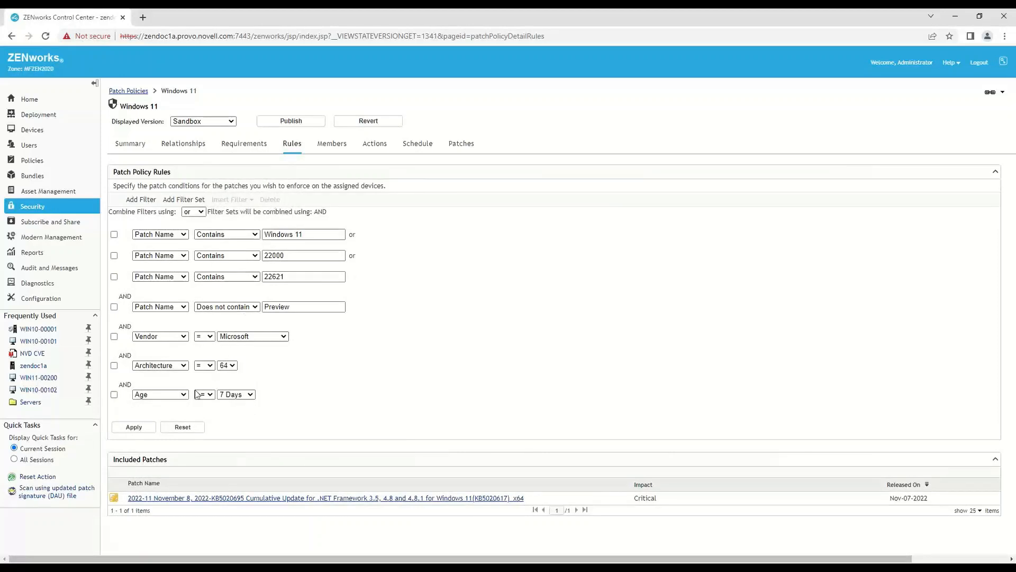
{"action": "left_click", "coordinate": [140, 427]}
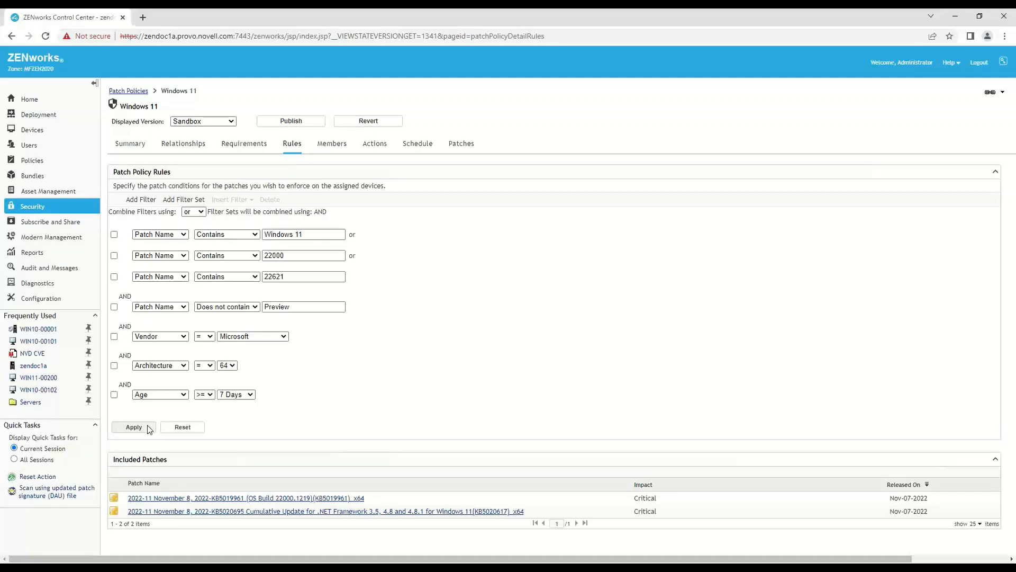
- Publish the sandbox of the Windows 11 policy as a new version and enable the policy in the patch policies list
{"action": "left_click", "coordinate": [296, 123]}
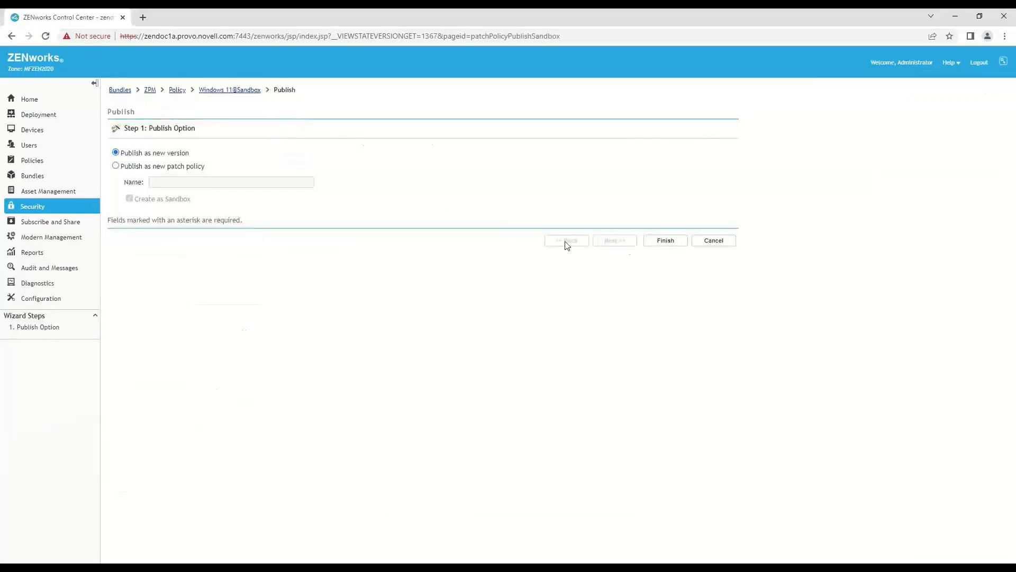
{"action": "left_click", "coordinate": [659, 241]}
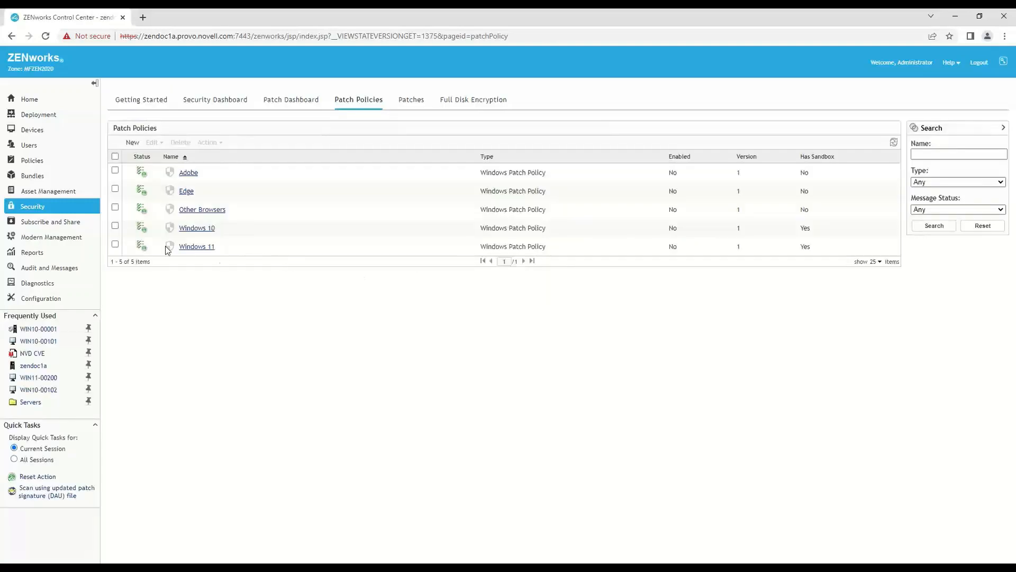
{"action": "left_click", "coordinate": [115, 244]}
{"action": "left_click", "coordinate": [207, 143]}
{"action": "left_click", "coordinate": [211, 162]}
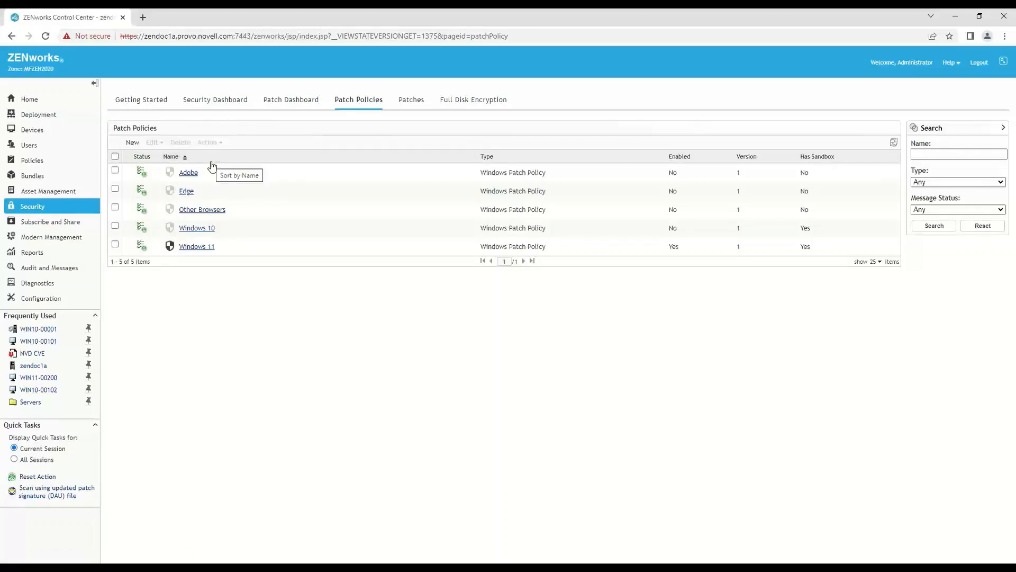